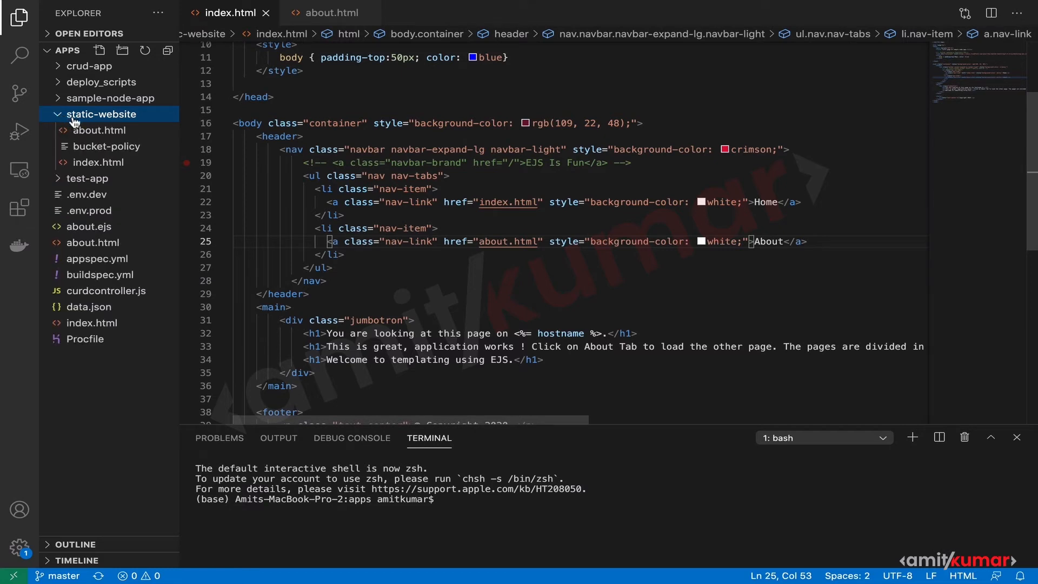
# Open the bucket-policy file in the static-website folder and copy the bucket name static-website-example from its Resource line.
pyautogui.click(108, 164)
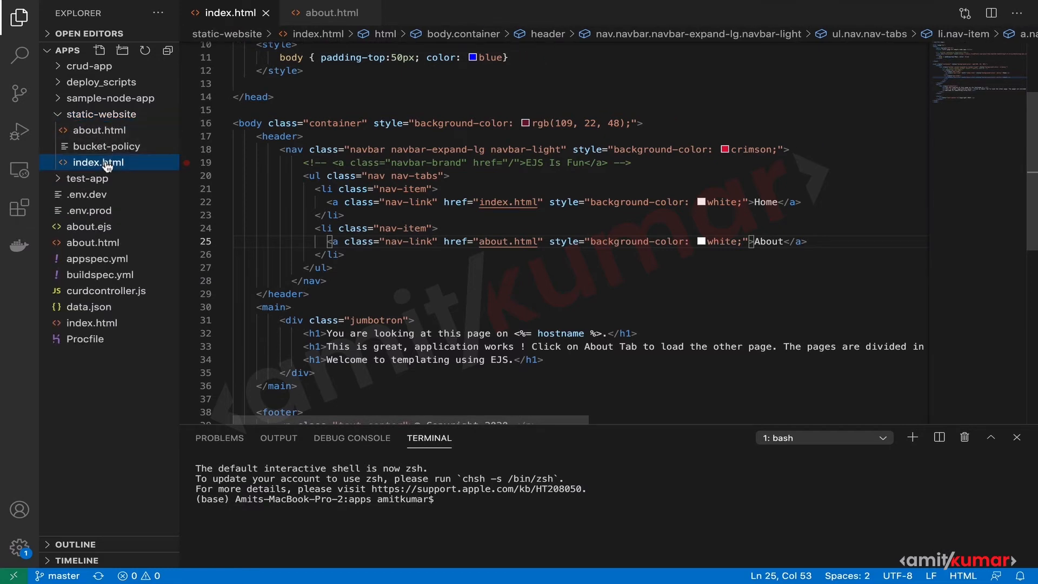
pyautogui.click(116, 147)
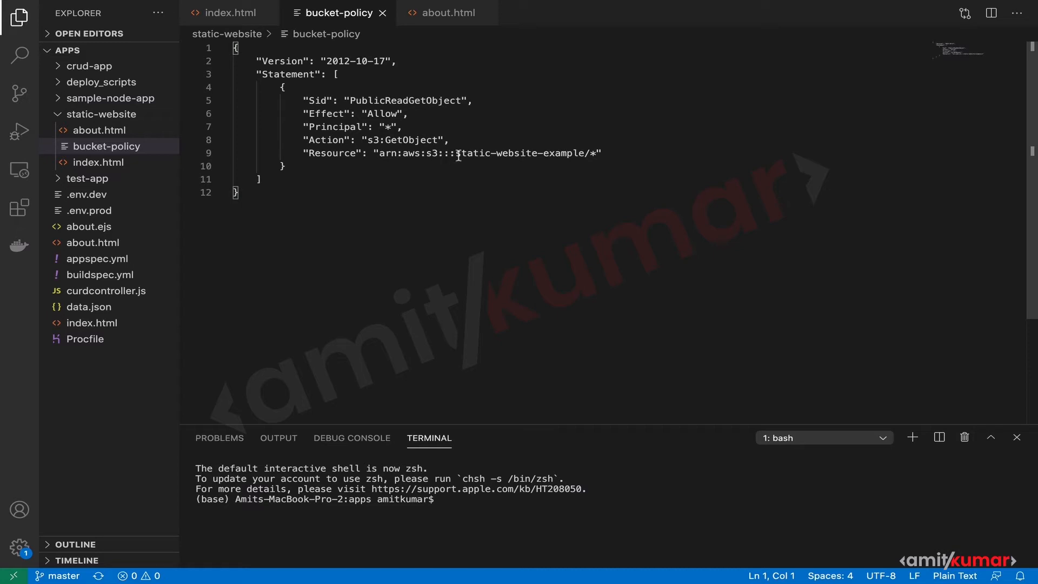
pyautogui.moveTo(455, 154); pyautogui.dragTo(581, 155)
pyautogui.press('super+c')
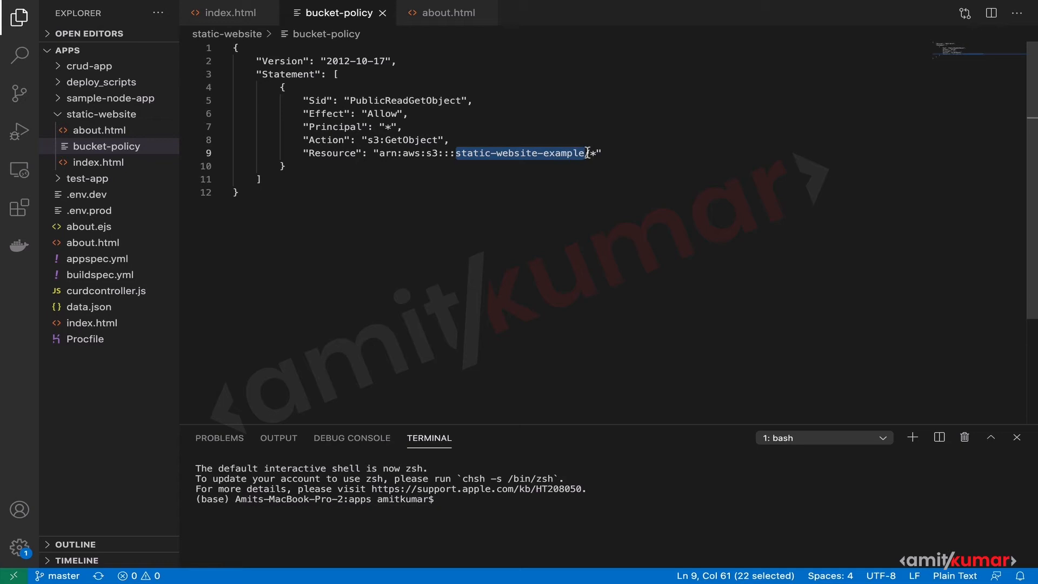
# Switch to Google Chrome, sign in to the AWS Management Console as the IAM user, and open the S3 service.
pyautogui.press('super+Tab')
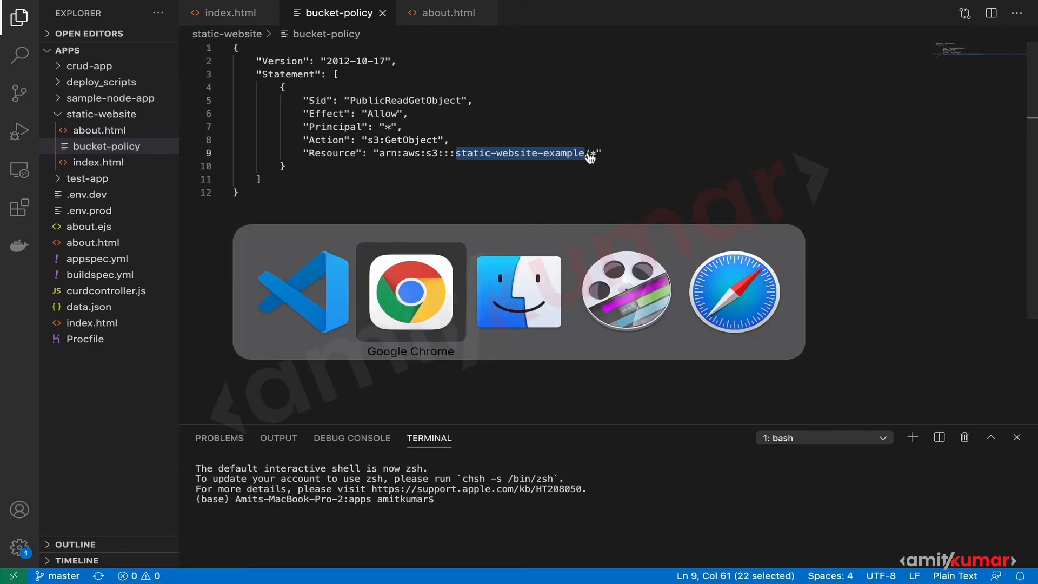
pyautogui.click(121, 16)
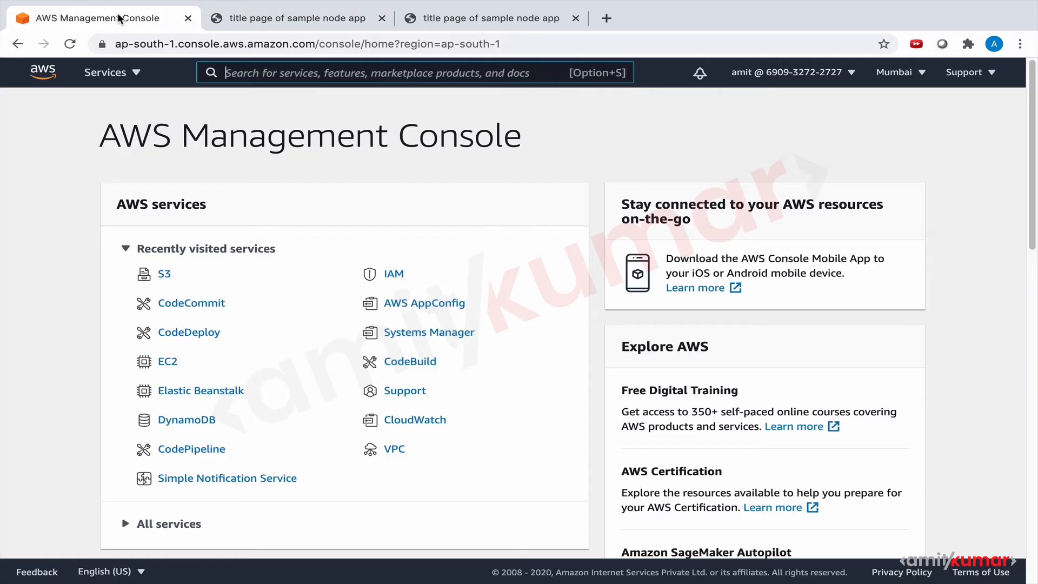
pyautogui.click(164, 276)
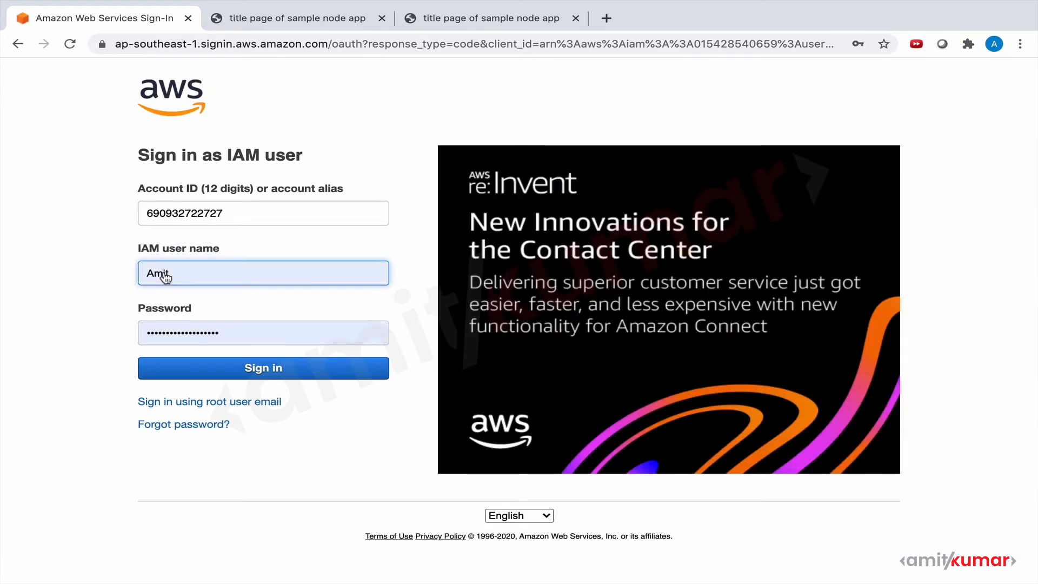
pyautogui.click(239, 372)
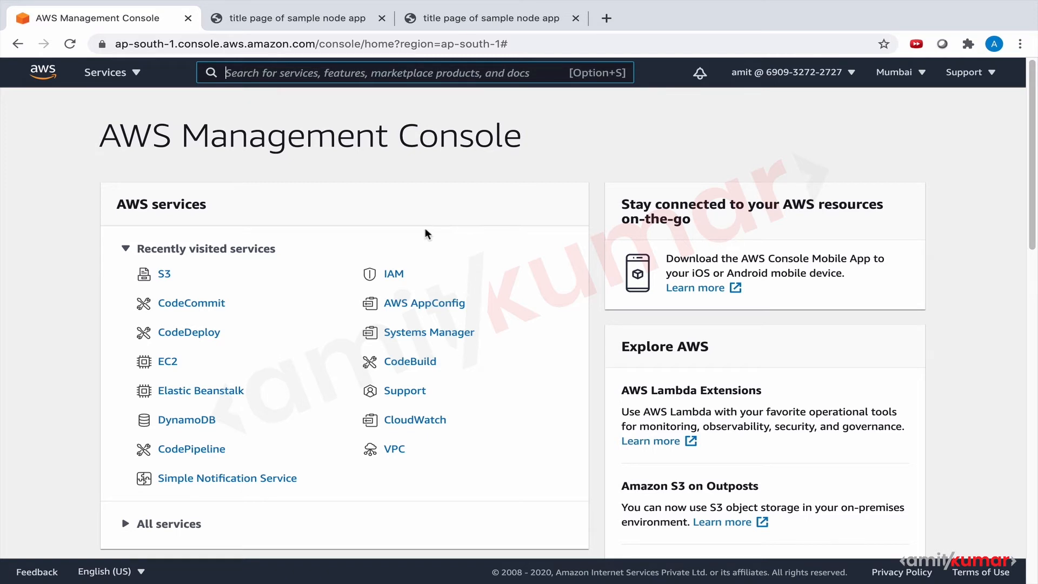
pyautogui.click(164, 276)
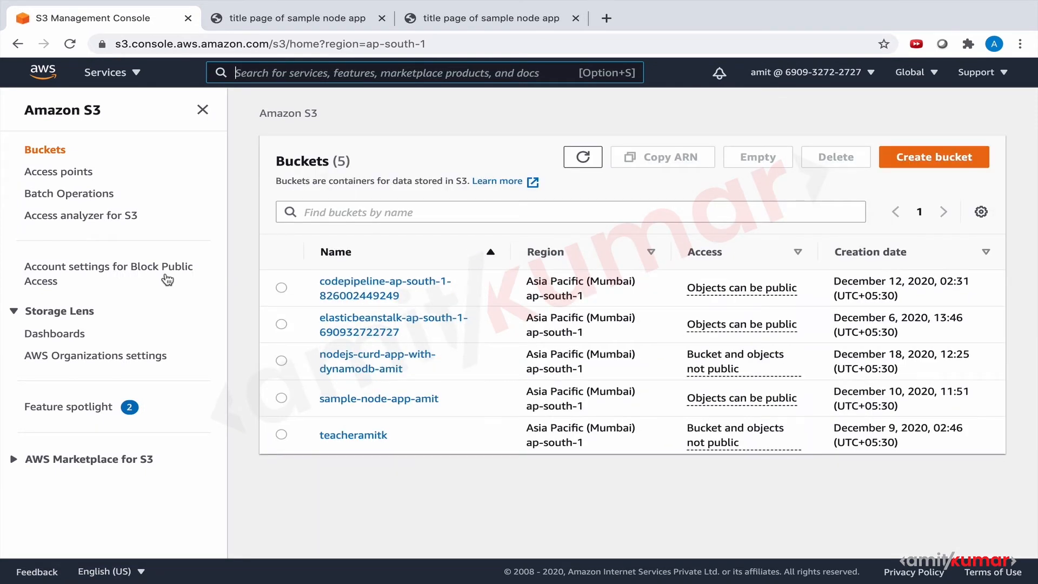
# Start creating a new S3 bucket and name it static-website-example.
pyautogui.click(935, 157)
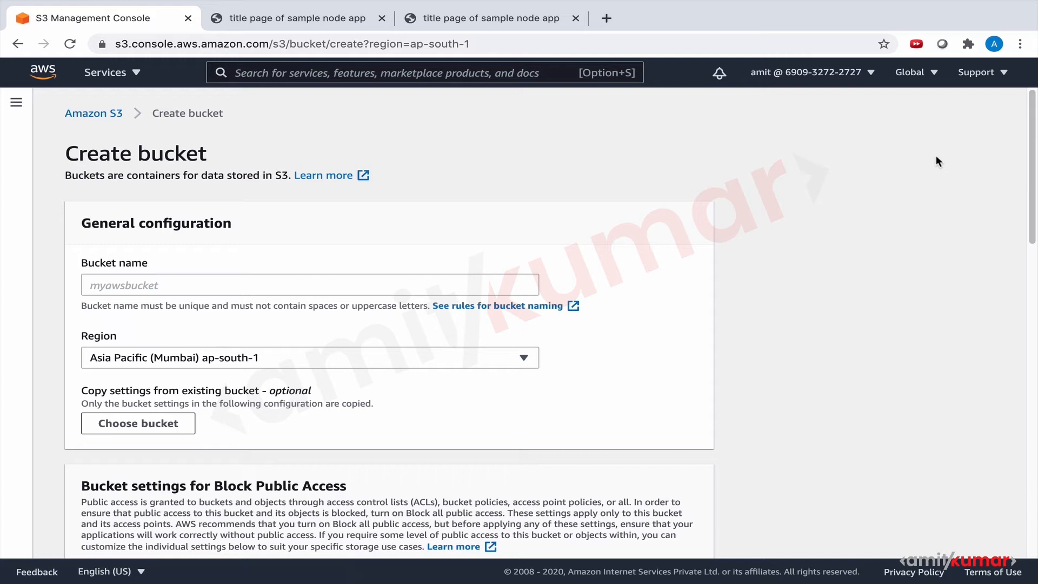
pyautogui.click(439, 285)
pyautogui.press('super+v')
pyautogui.click(844, 292)
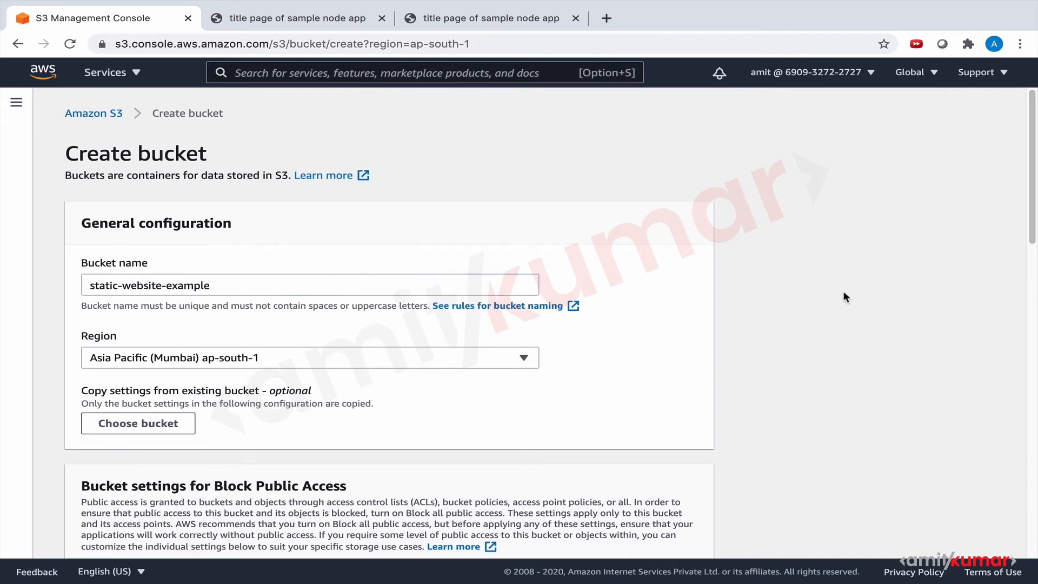
# Turn off Block all public access, acknowledge that the bucket may become public, and create the bucket.
pyautogui.scroll(-4, 843, 297)
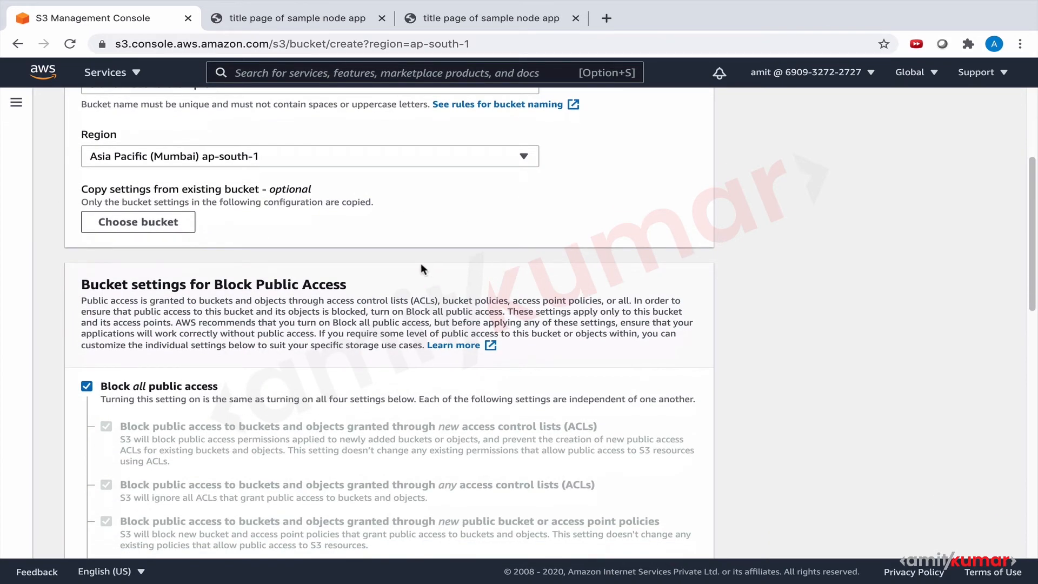
pyautogui.click(86, 386)
pyautogui.scroll(-8, 247, 376)
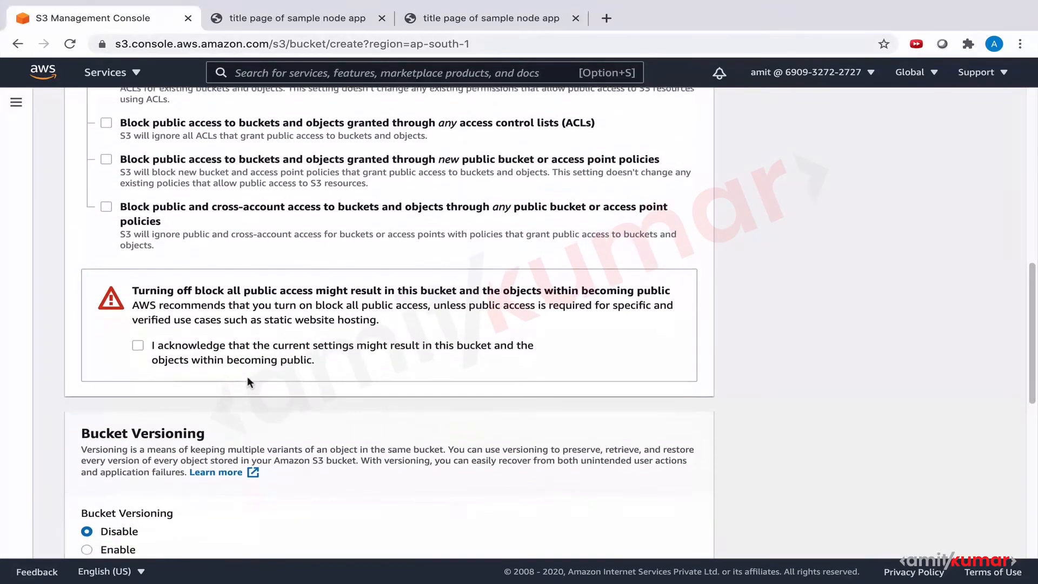
pyautogui.scroll(-5, 248, 377)
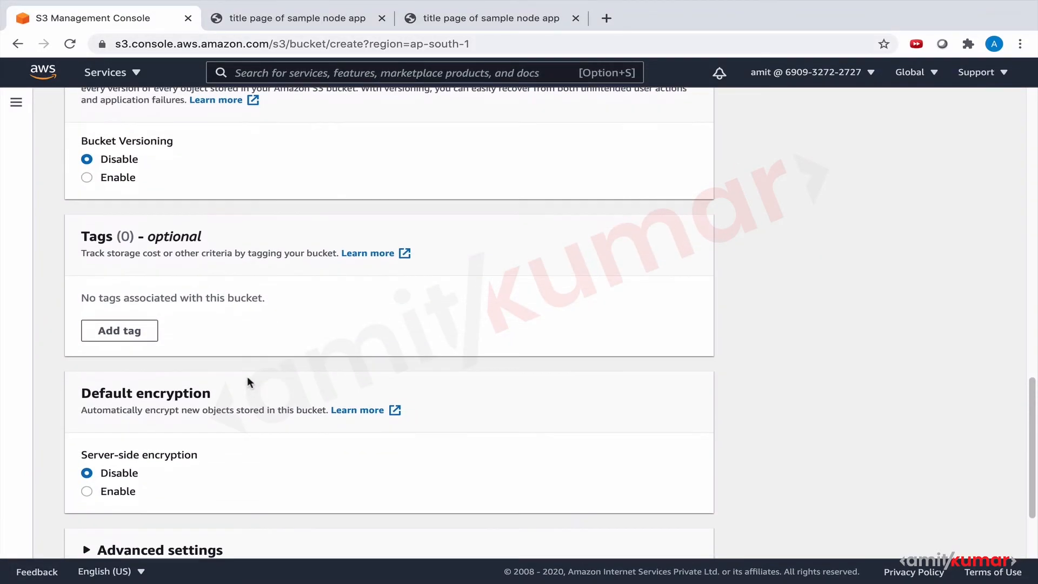
pyautogui.scroll(4, 250, 317)
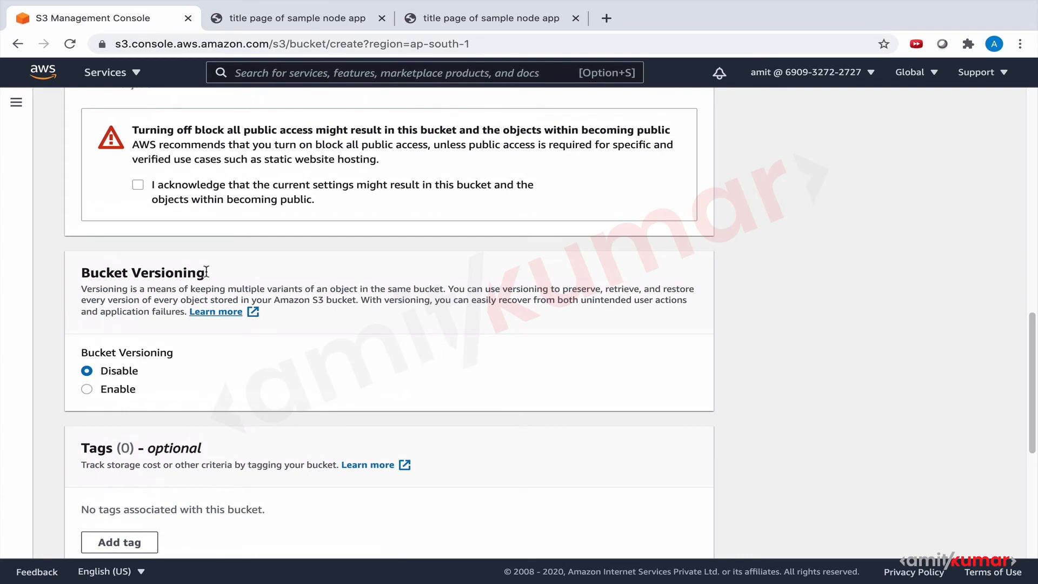
pyautogui.click(138, 185)
pyautogui.scroll(-4, 352, 311)
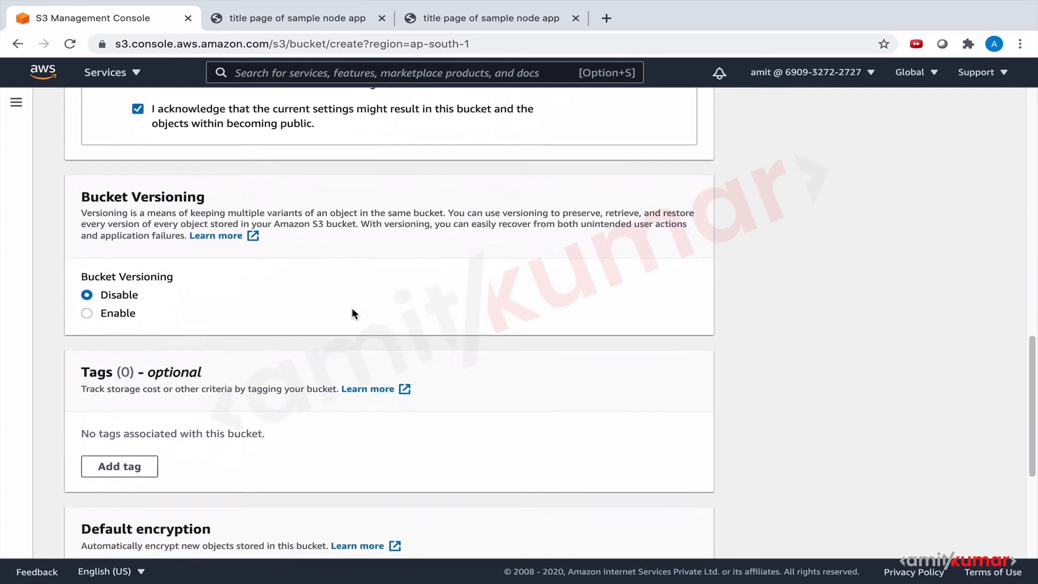
pyautogui.scroll(-2, 352, 312)
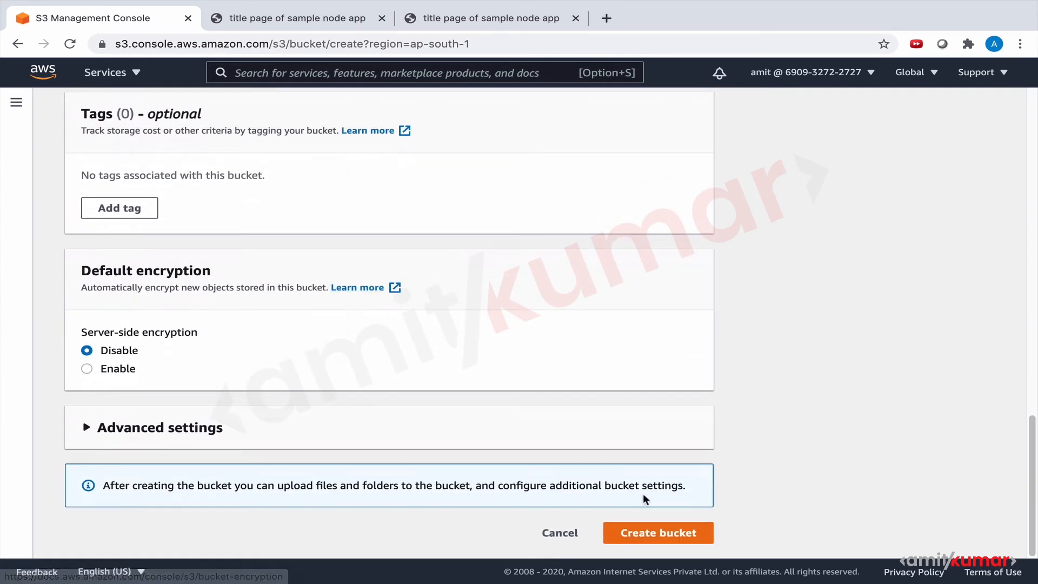
pyautogui.click(656, 534)
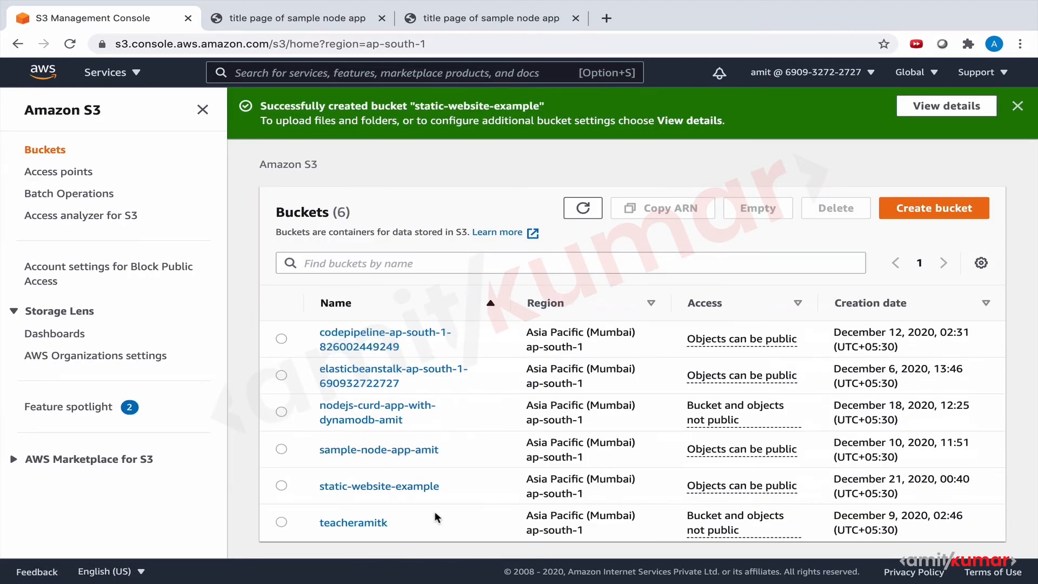
# Open the bucket policy of the static-website-example bucket for editing.
pyautogui.click(424, 487)
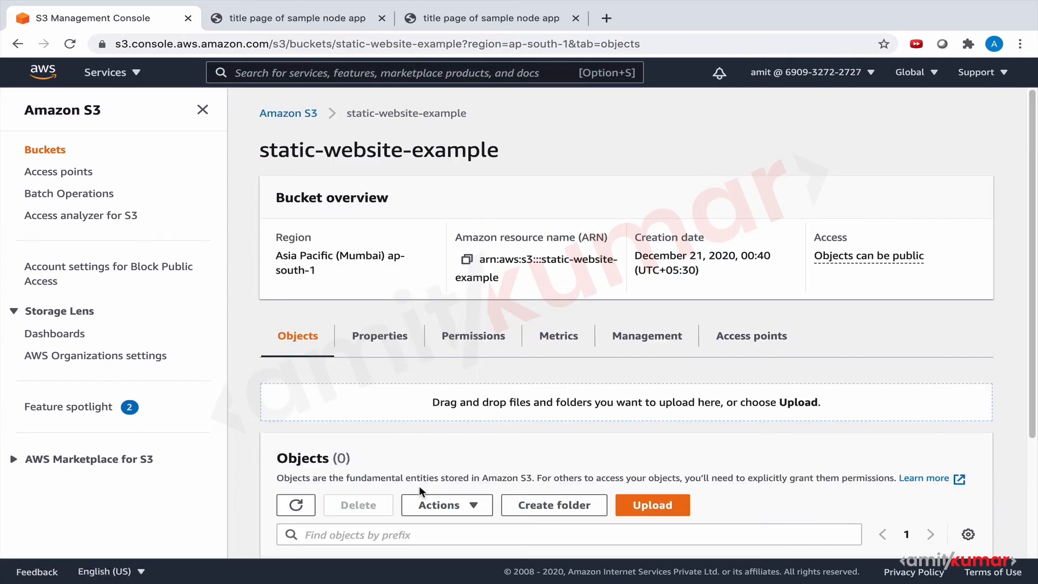
pyautogui.scroll(-3, 420, 486)
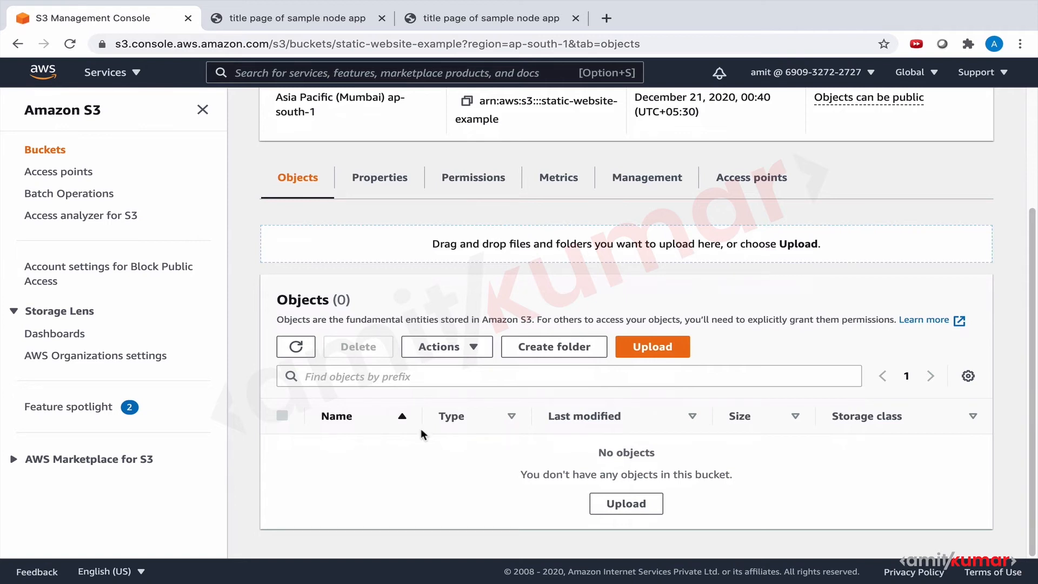
pyautogui.click(473, 192)
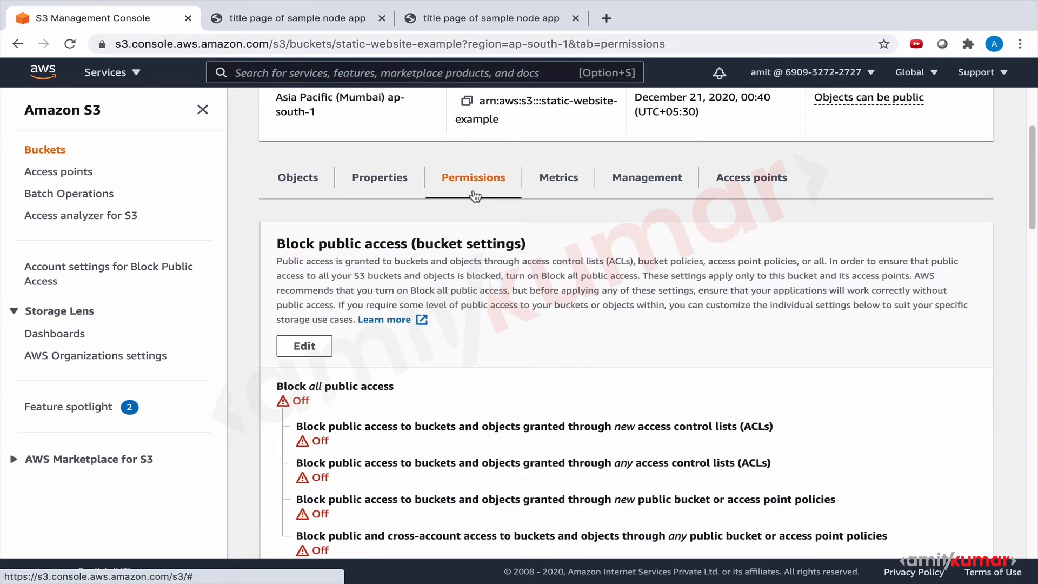
pyautogui.scroll(-5, 319, 349)
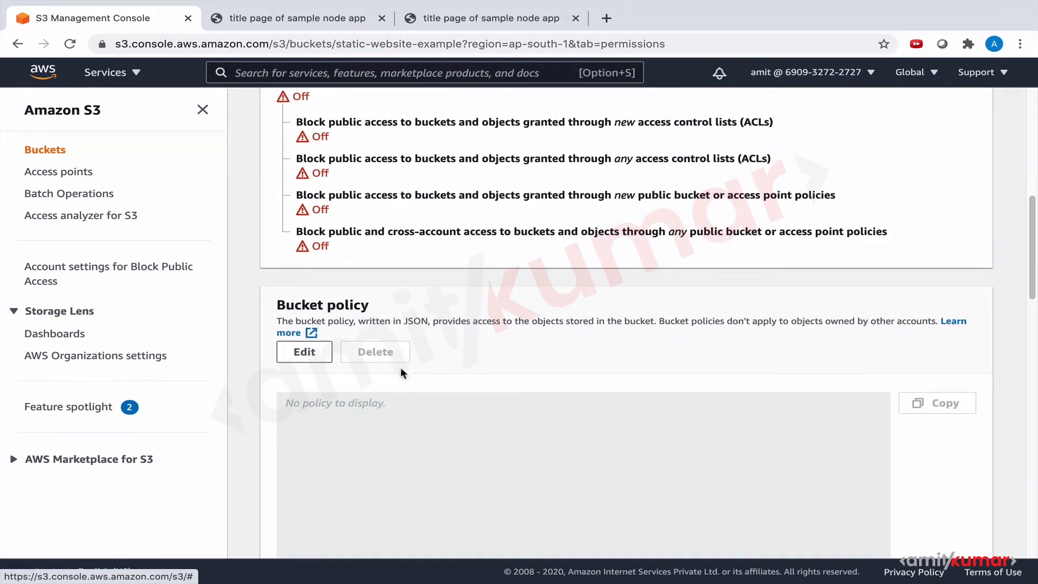
pyautogui.click(305, 352)
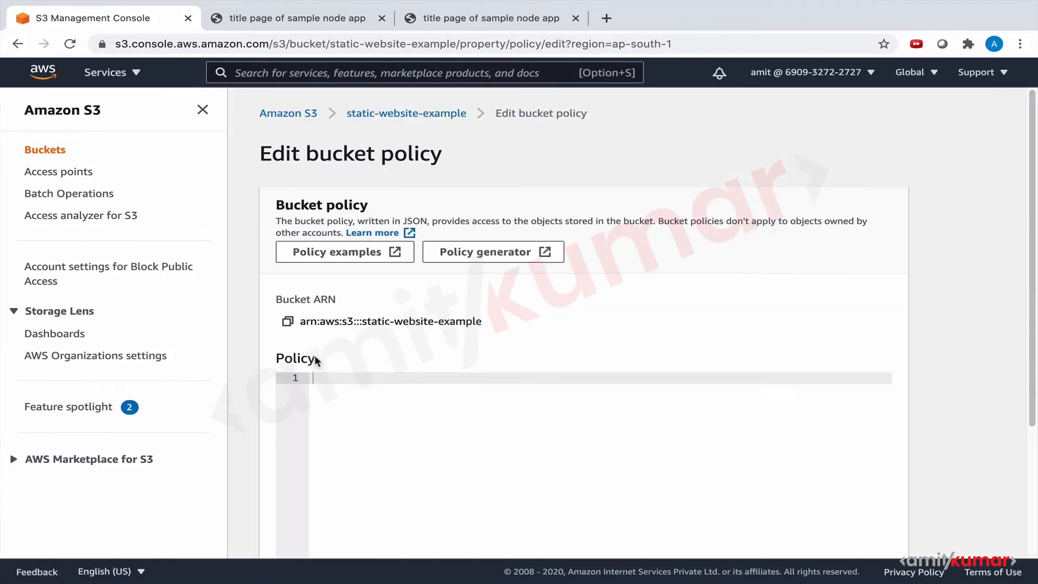
# Switch to Visual Studio Code and copy the entire JSON policy from the bucket-policy file.
pyautogui.press('super+Tab')
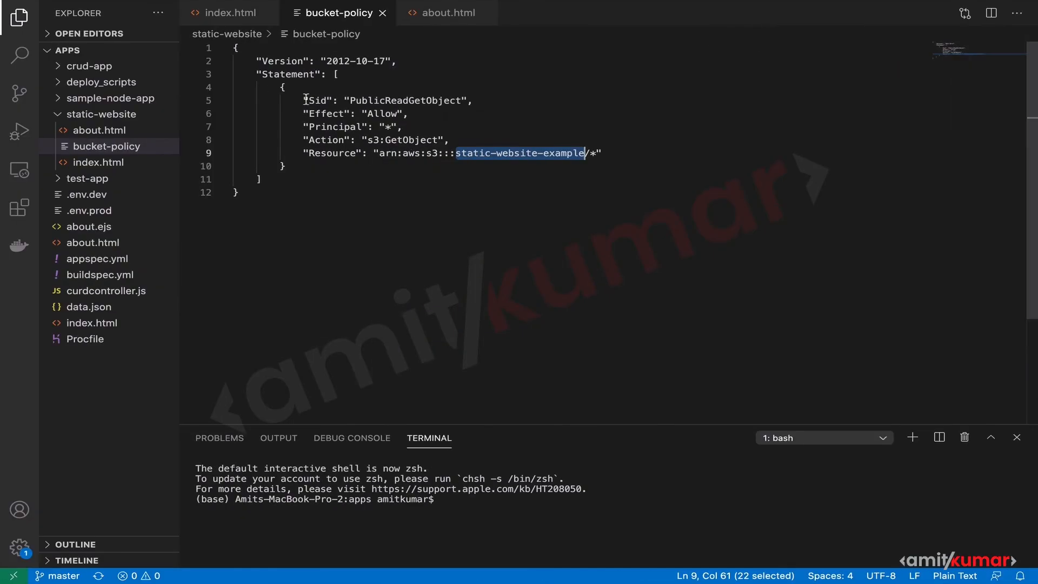
pyautogui.moveTo(234, 48); pyautogui.dragTo(251, 195)
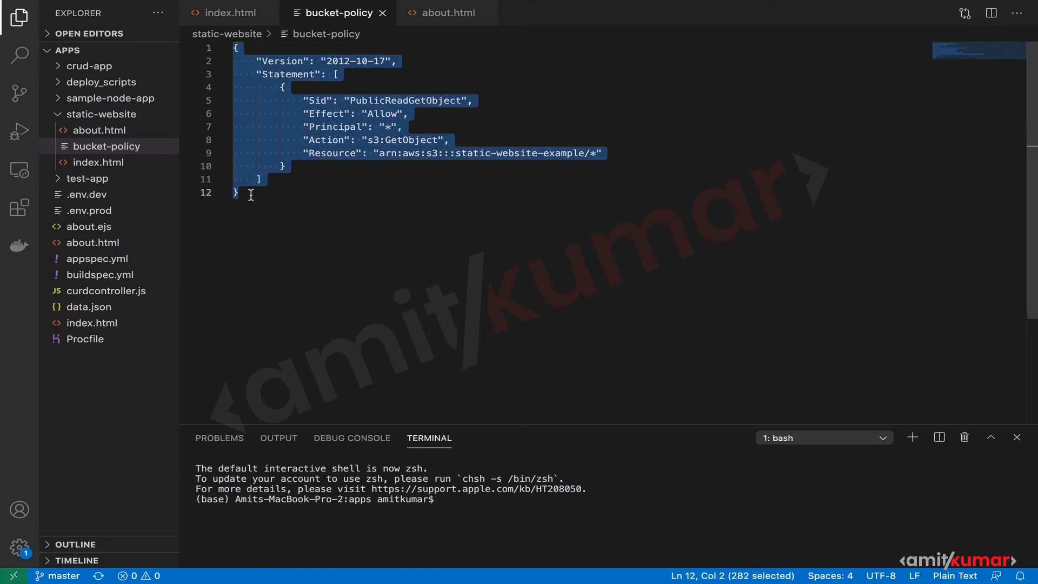
pyautogui.click(330, 211)
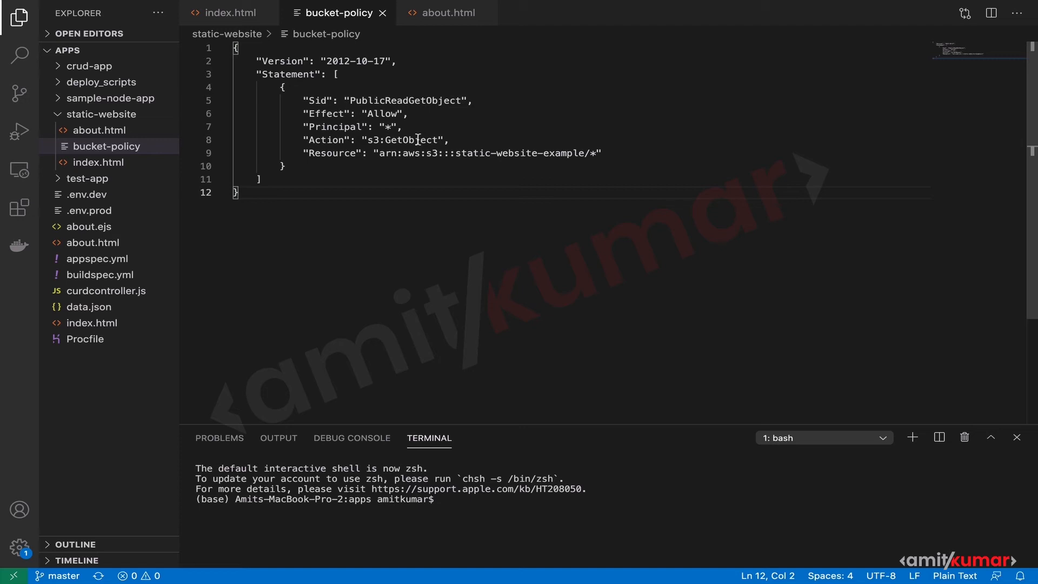
# Back in Google Chrome, paste the PublicReadGetObject JSON as the policy for static-website-example and save the changes.
pyautogui.press('super+Tab')
pyautogui.click(399, 375)
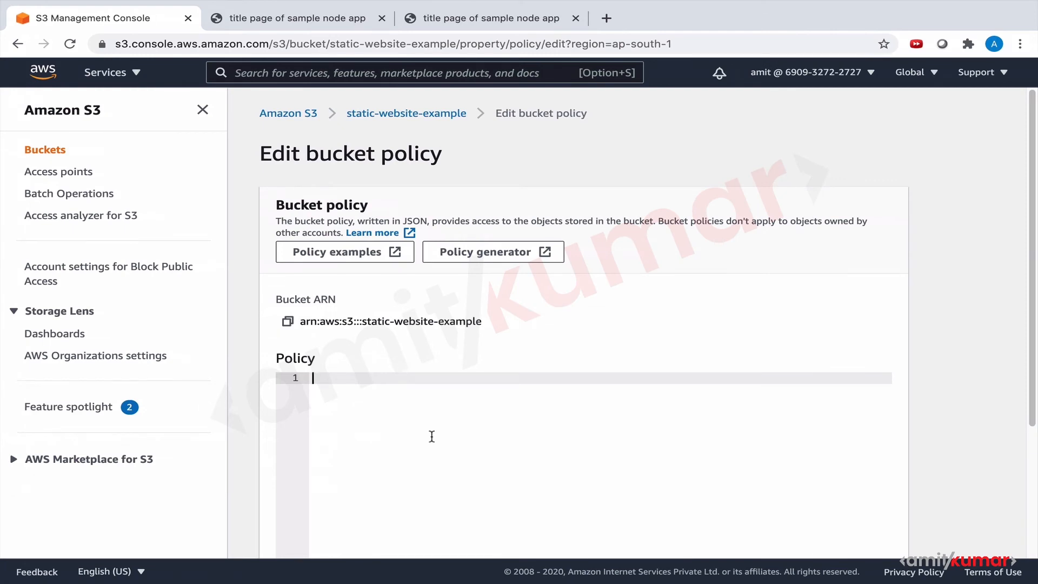
pyautogui.write('{     "Version": "2012-10-17",     "Statement": [         {             "Sid": "PublicReadGetObject",             "Effect": "Allow",             "Principal": "*",             "Action": "s3:GetObject",             "Resource": "arn:aws:s3:::static-website-example/*"         }     ] }')
pyautogui.scroll(-3, 432, 436)
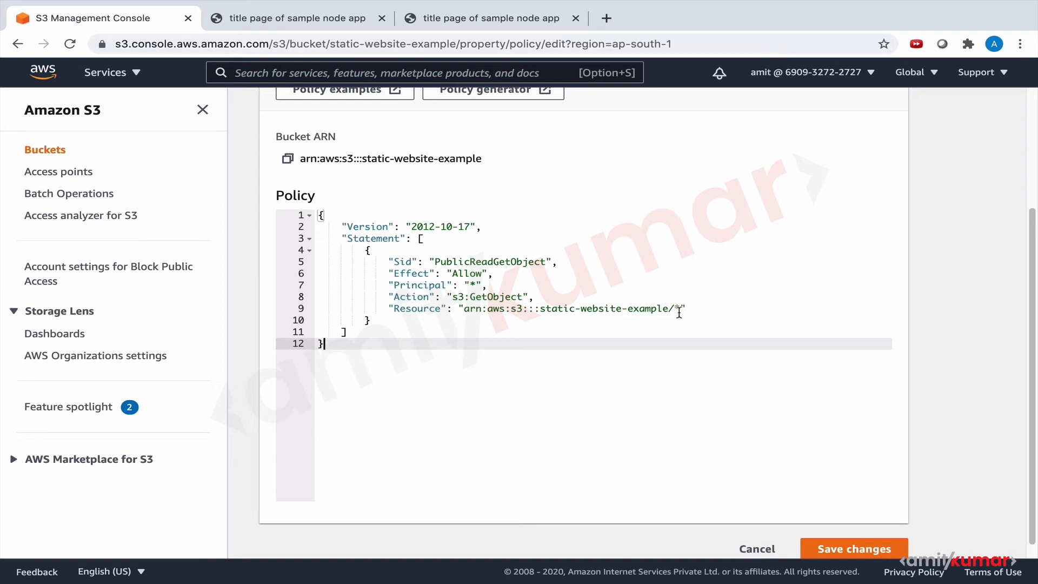
pyautogui.click(850, 546)
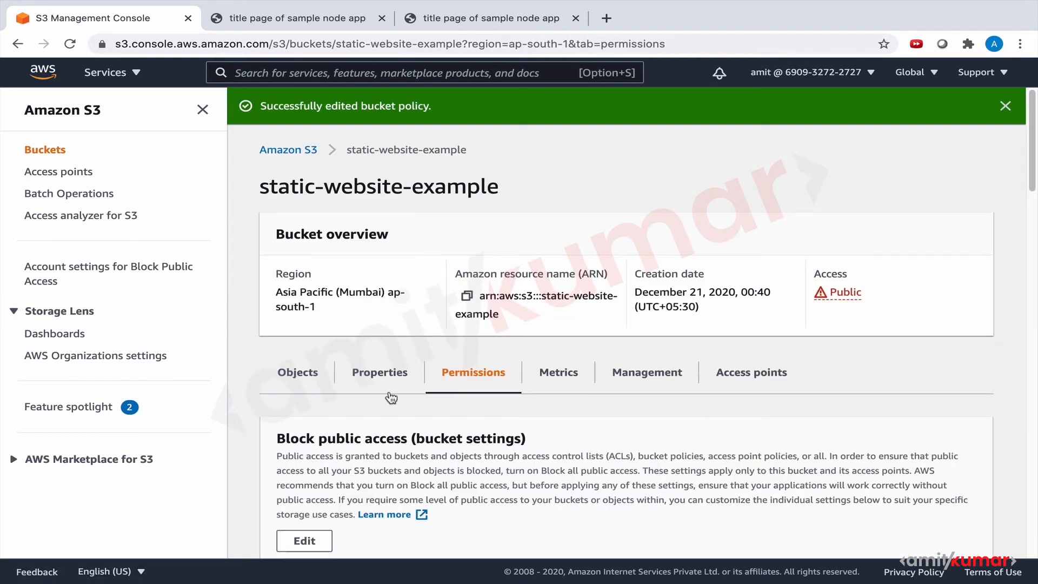
# Enable Bucket Versioning in the properties of the static-website-example bucket and save the changes.
pyautogui.click(380, 373)
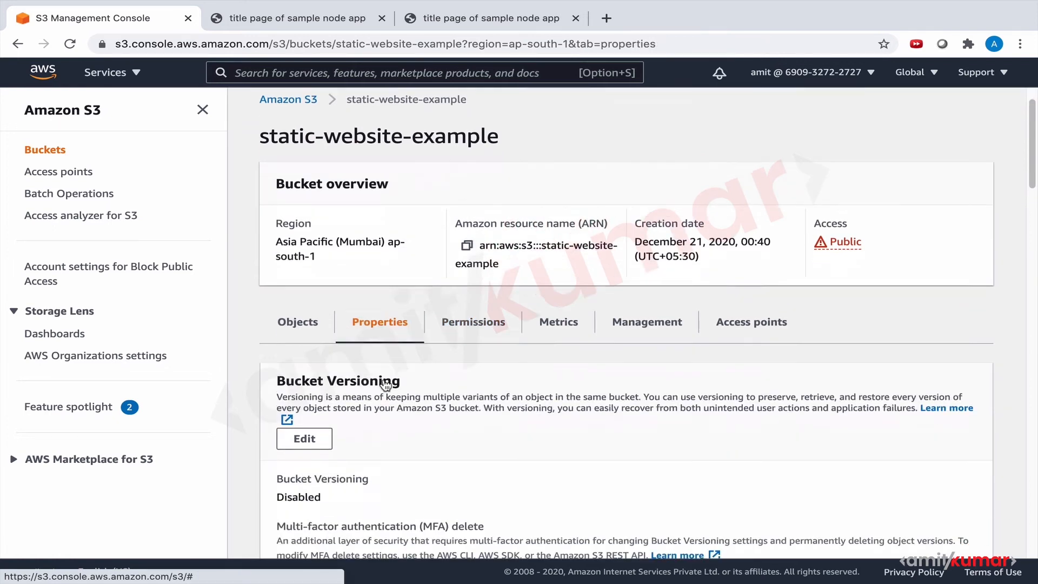
pyautogui.scroll(-5, 383, 381)
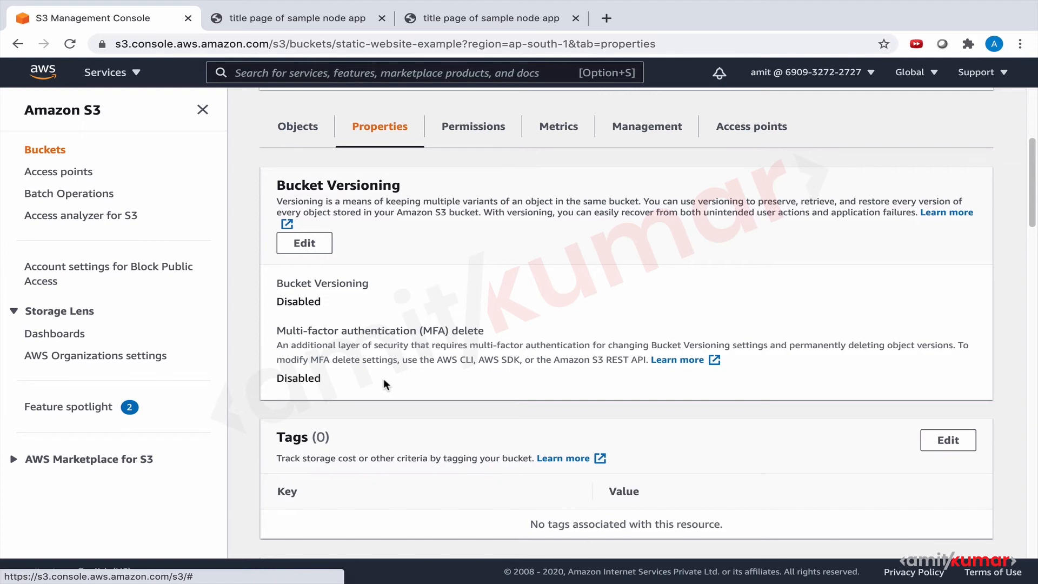
pyautogui.scroll(-1, 384, 378)
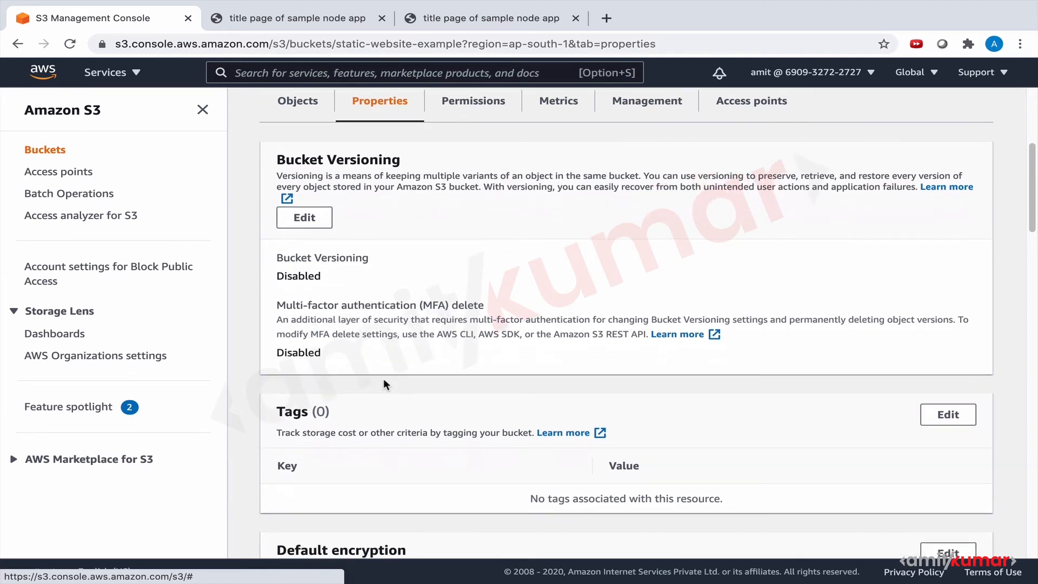
pyautogui.click(307, 217)
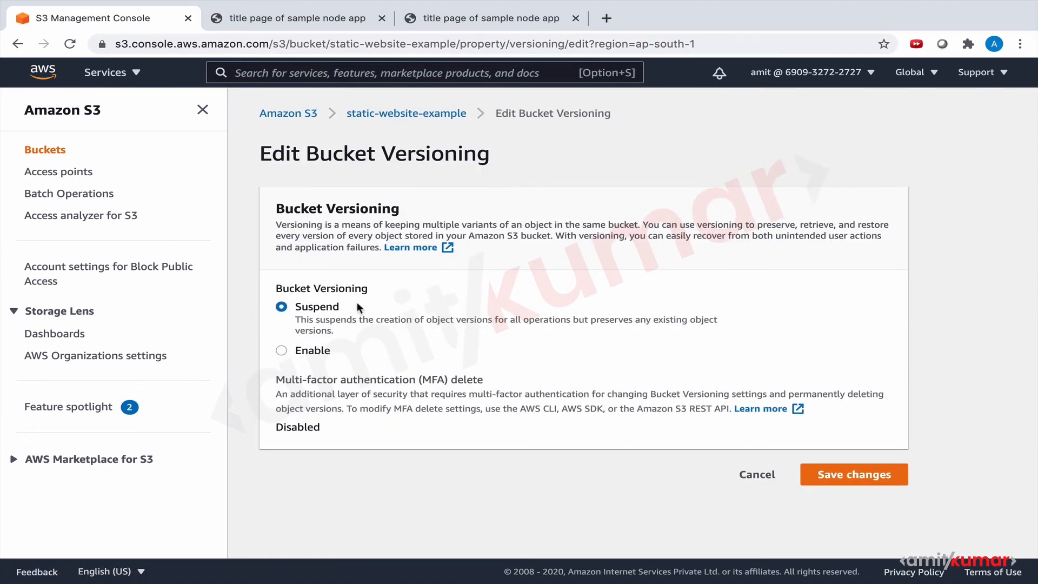
pyautogui.click(281, 350)
pyautogui.click(823, 555)
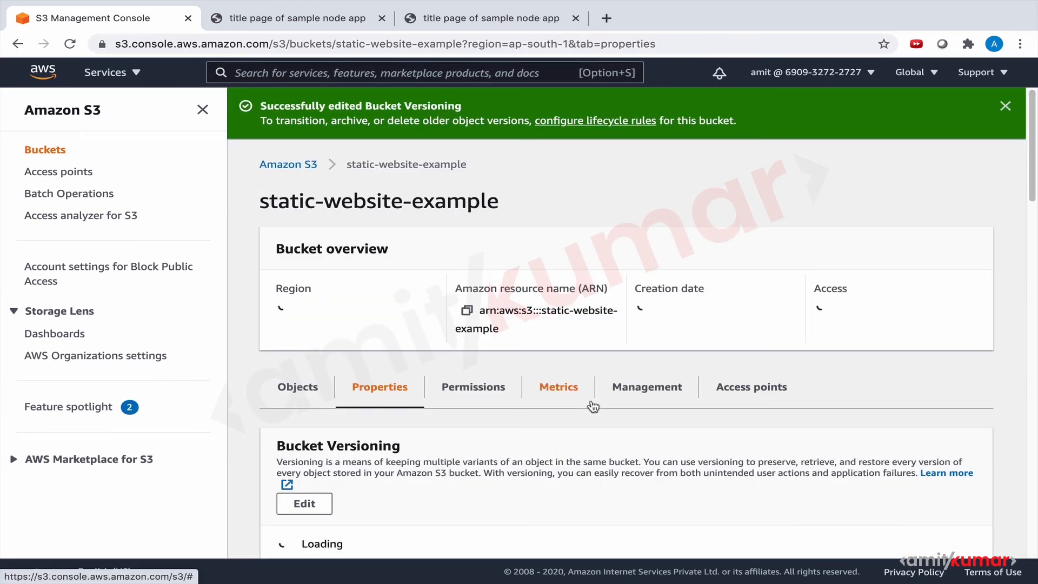
# Add about.html and index.html from the static-website folder to a new upload for the static-website-example bucket.
pyautogui.click(278, 400)
pyautogui.scroll(-3, 368, 423)
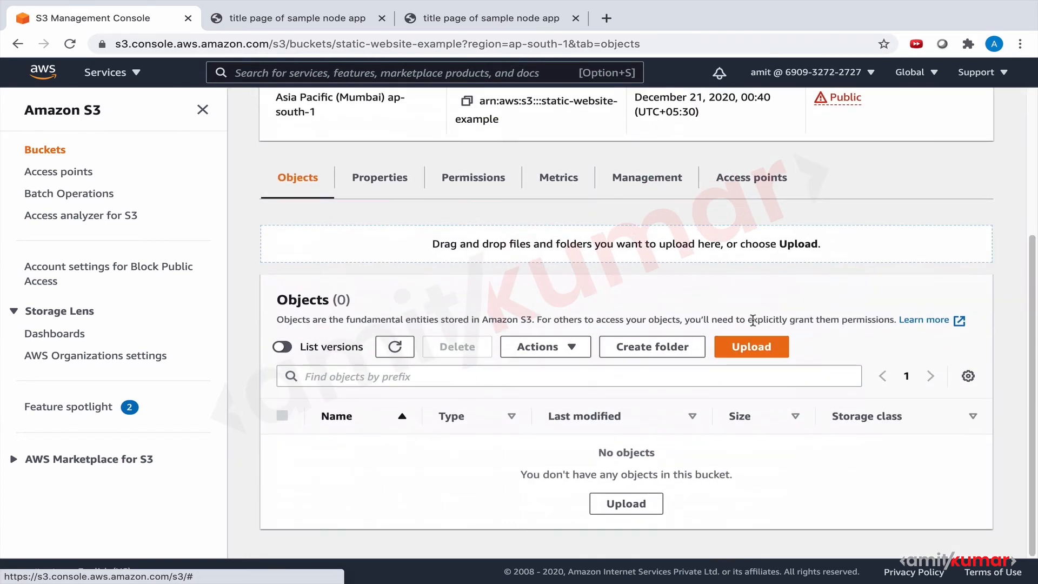
pyautogui.click(752, 346)
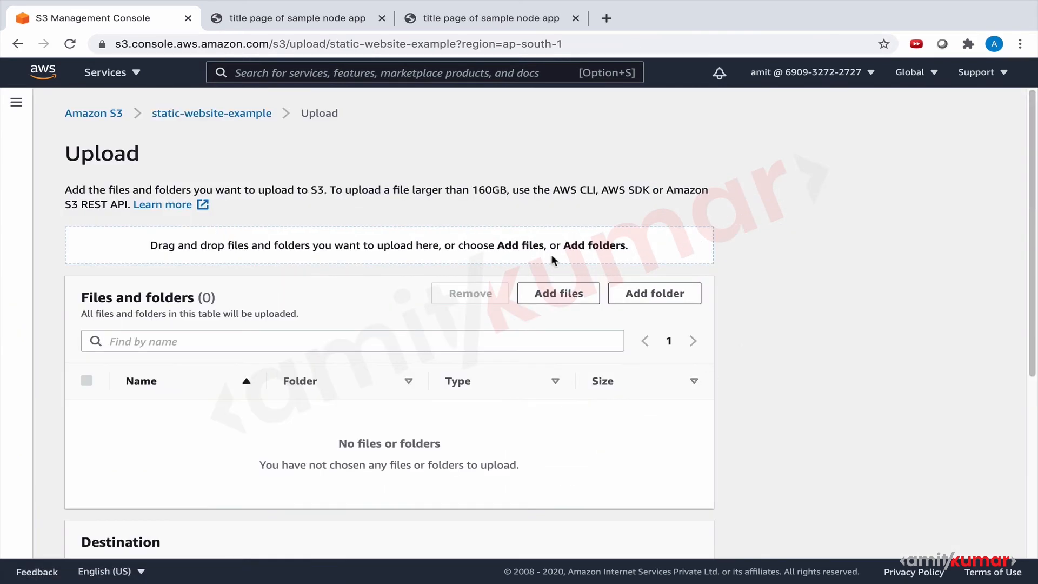
pyautogui.click(572, 297)
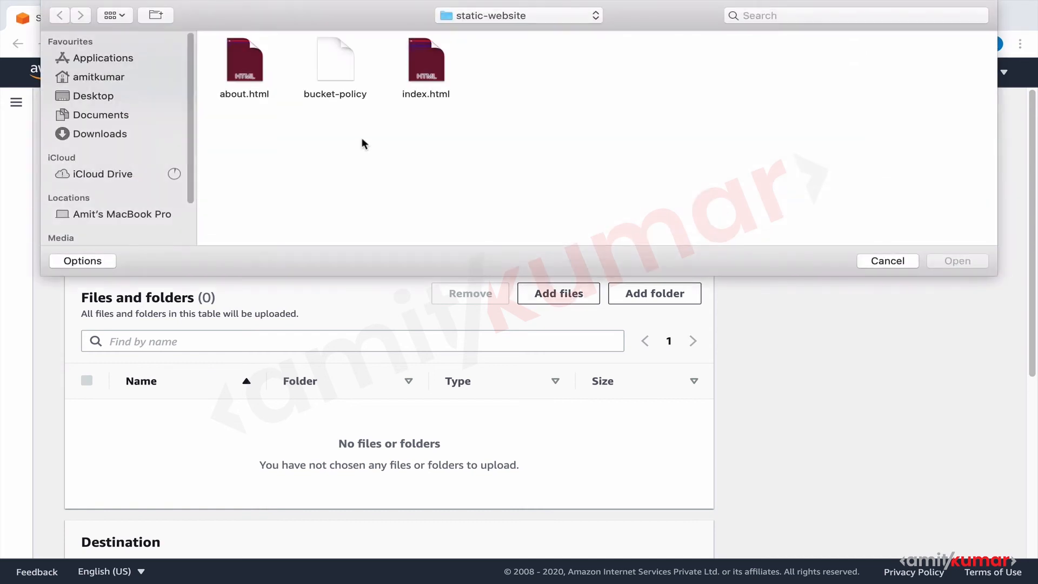
pyautogui.click(245, 66)
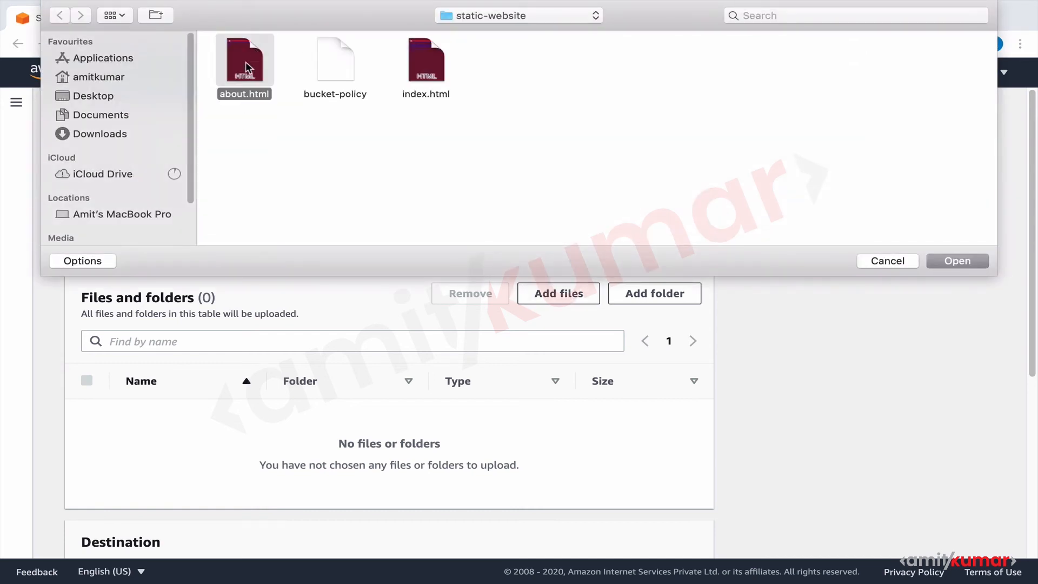
pyautogui.keyDown('super'); pyautogui.click(427, 62); pyautogui.keyUp('super')
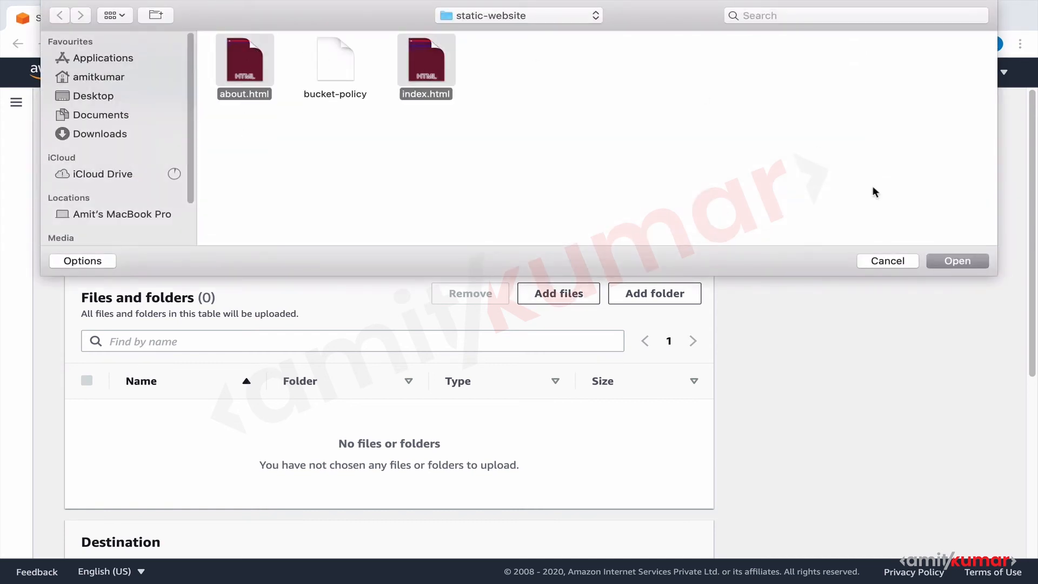
pyautogui.click(963, 261)
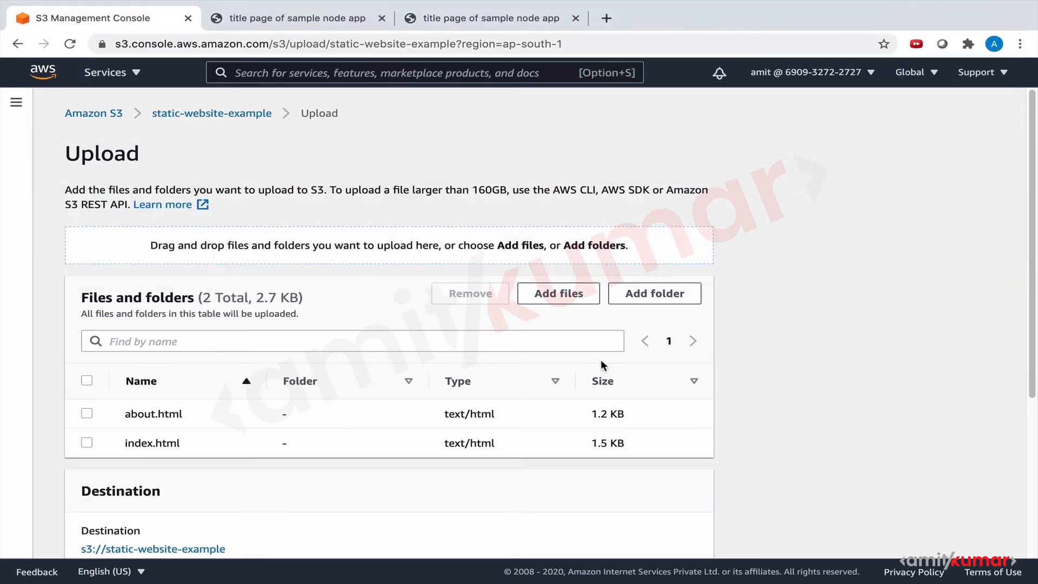
# Upload the two added HTML files to the bucket and return to its object list.
pyautogui.scroll(-5, 601, 359)
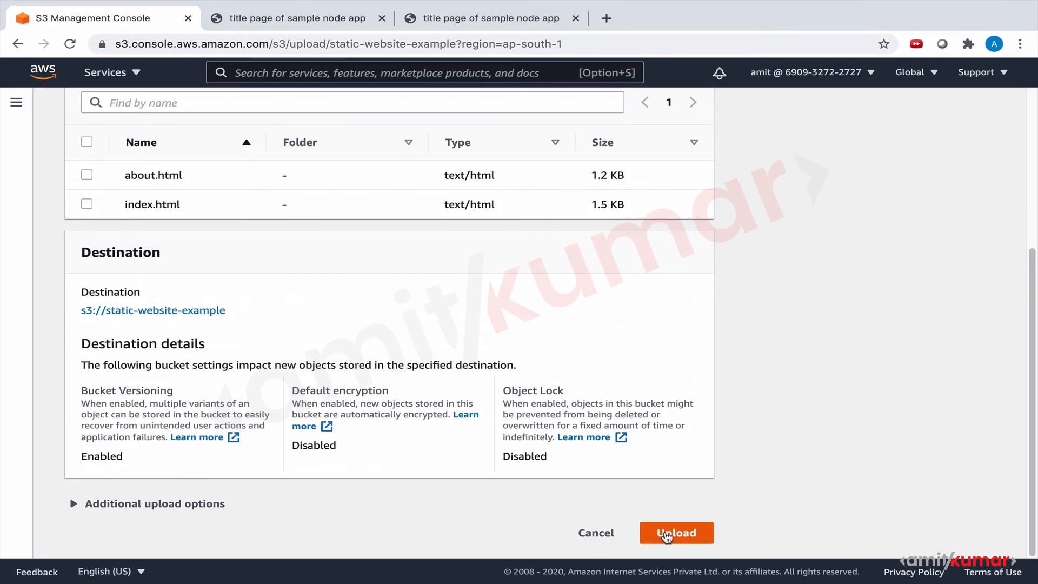
pyautogui.click(667, 534)
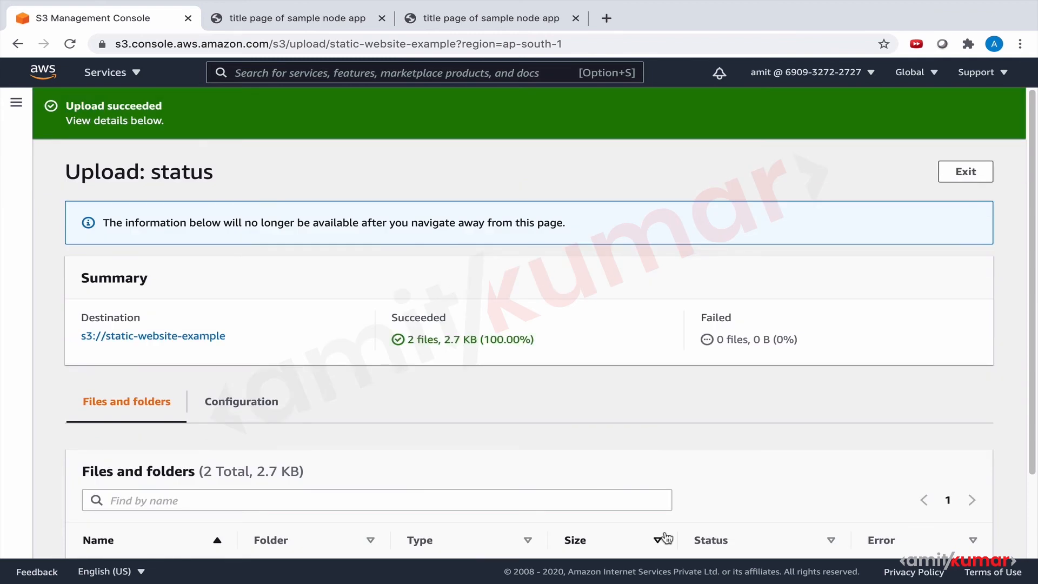
pyautogui.click(962, 176)
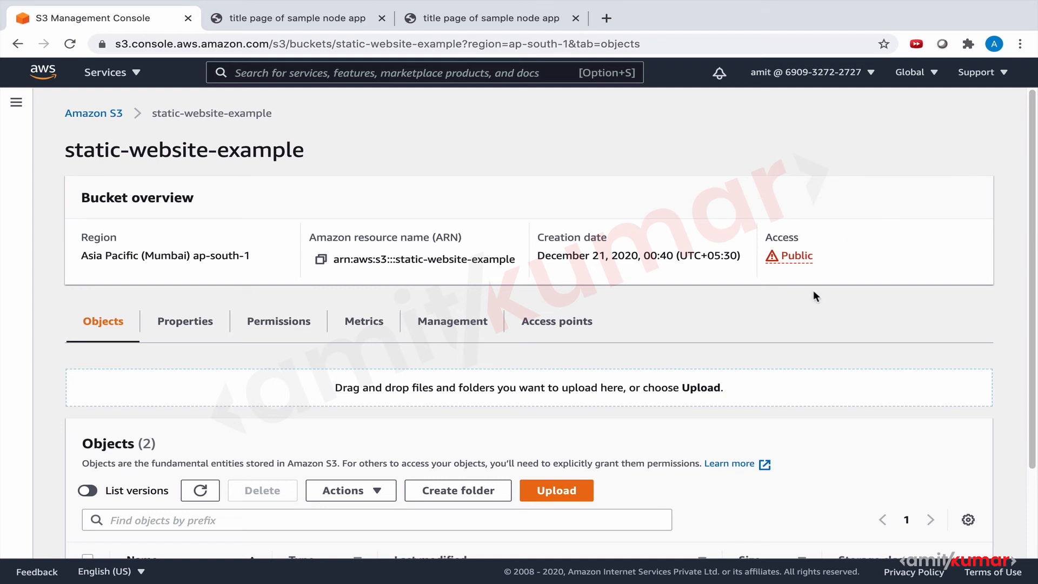
pyautogui.scroll(-2, 814, 294)
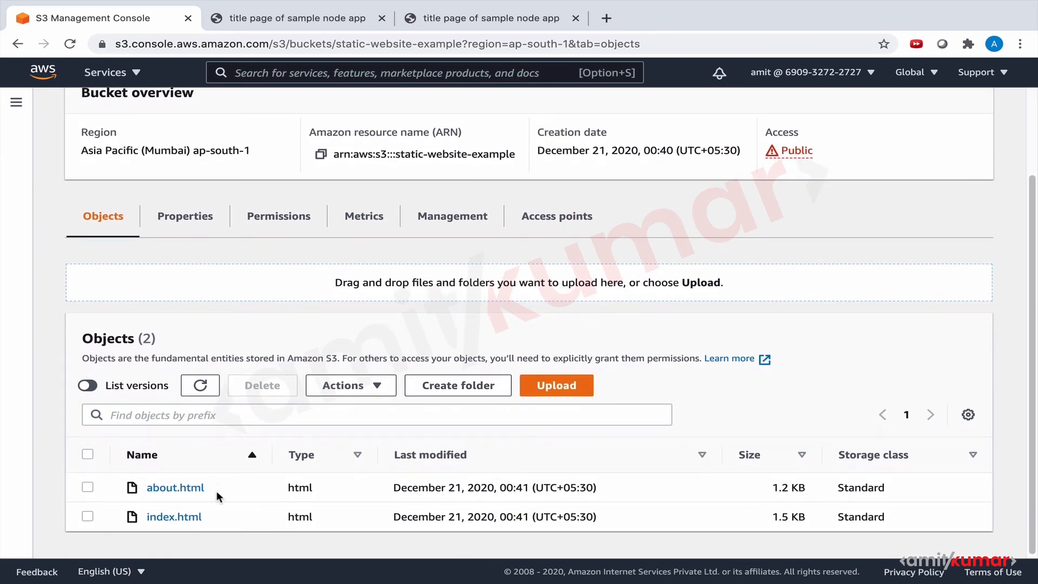
# Open the bucket's static website hosting settings for editing and choose to enable hosting.
pyautogui.click(181, 219)
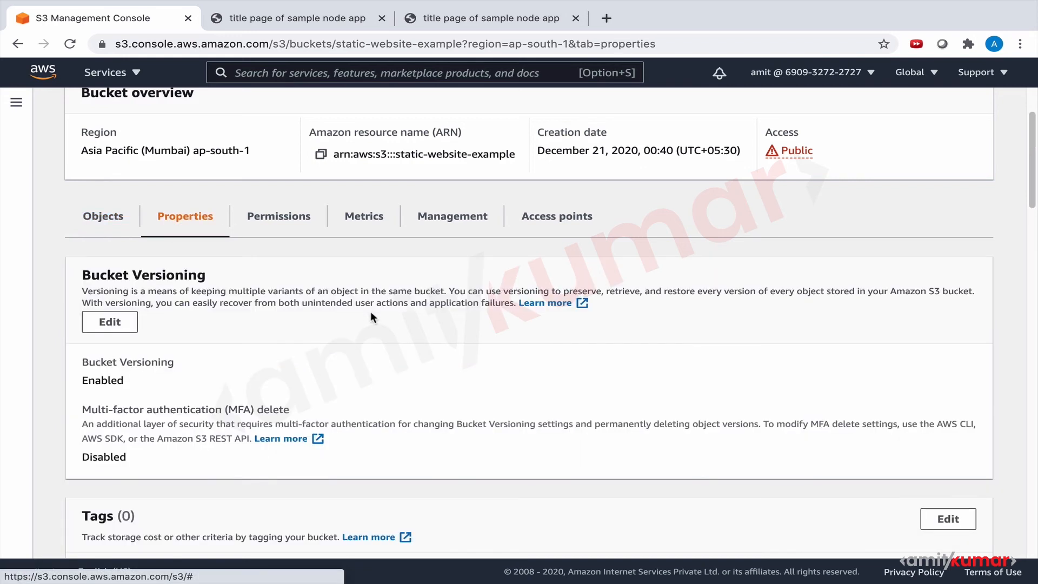
pyautogui.scroll(-20, 370, 310)
pyautogui.scroll(-10, 371, 310)
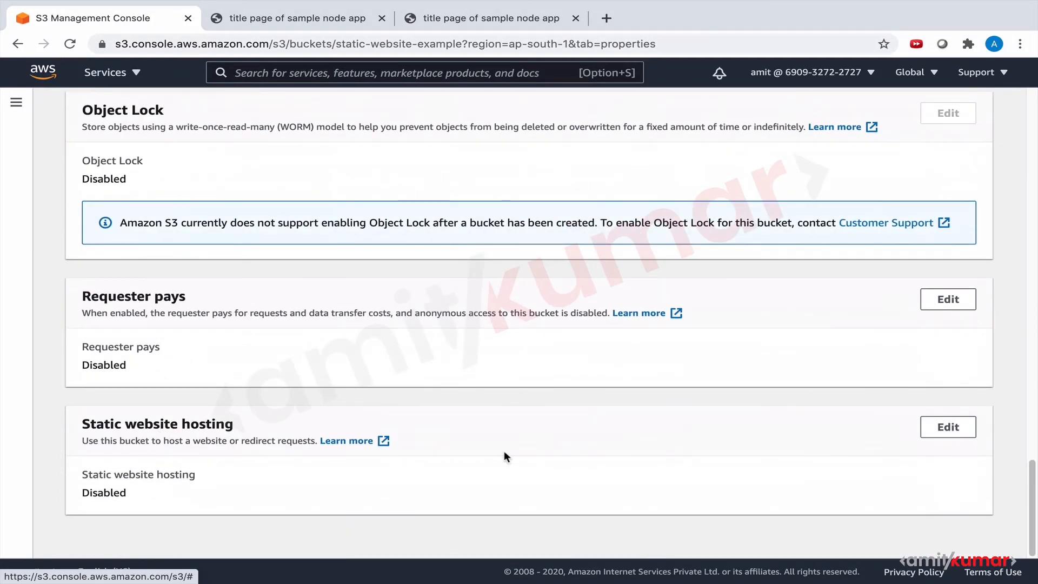
pyautogui.click(949, 427)
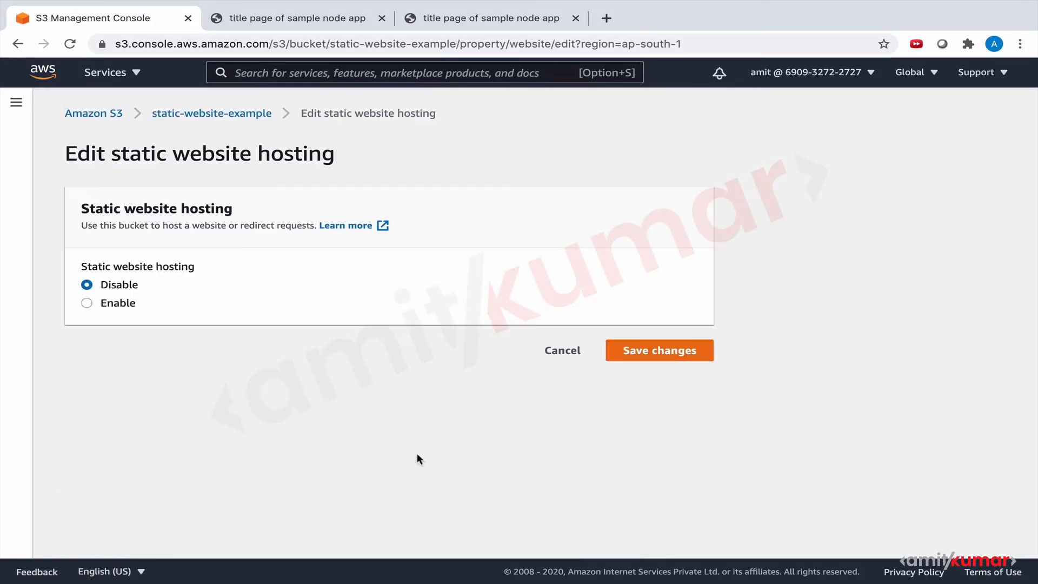
pyautogui.click(119, 303)
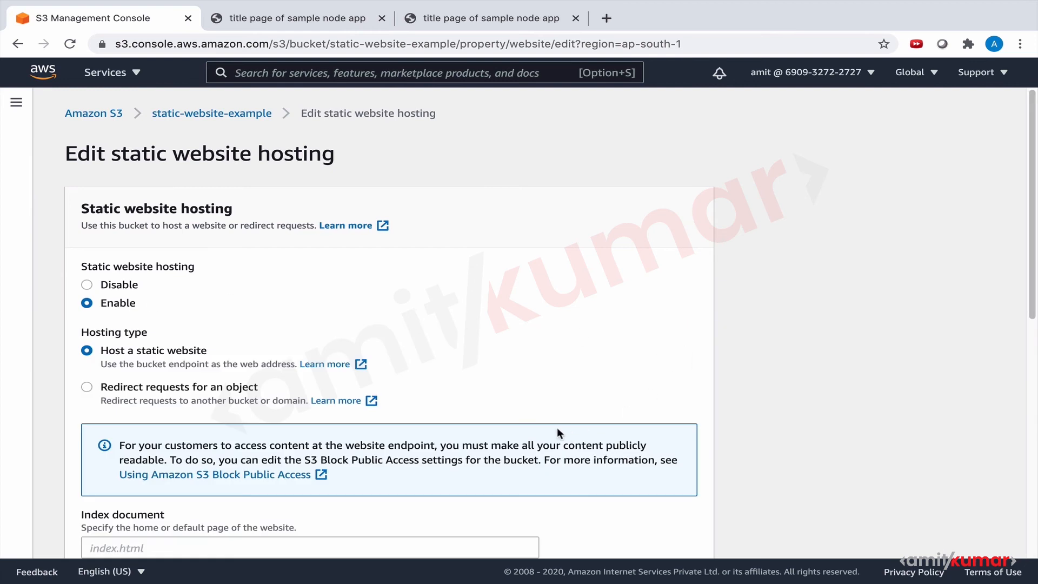
# Set the index document to index.html and the error document to n/a, and save the static website hosting changes.
pyautogui.scroll(-3, 240, 286)
pyautogui.scroll(-5, 252, 273)
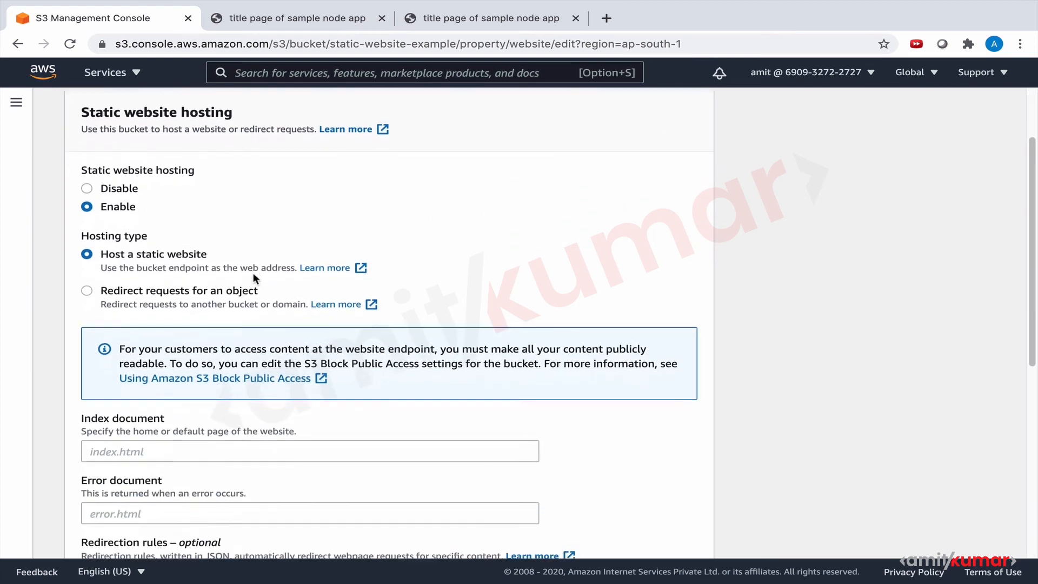
pyautogui.click(198, 255)
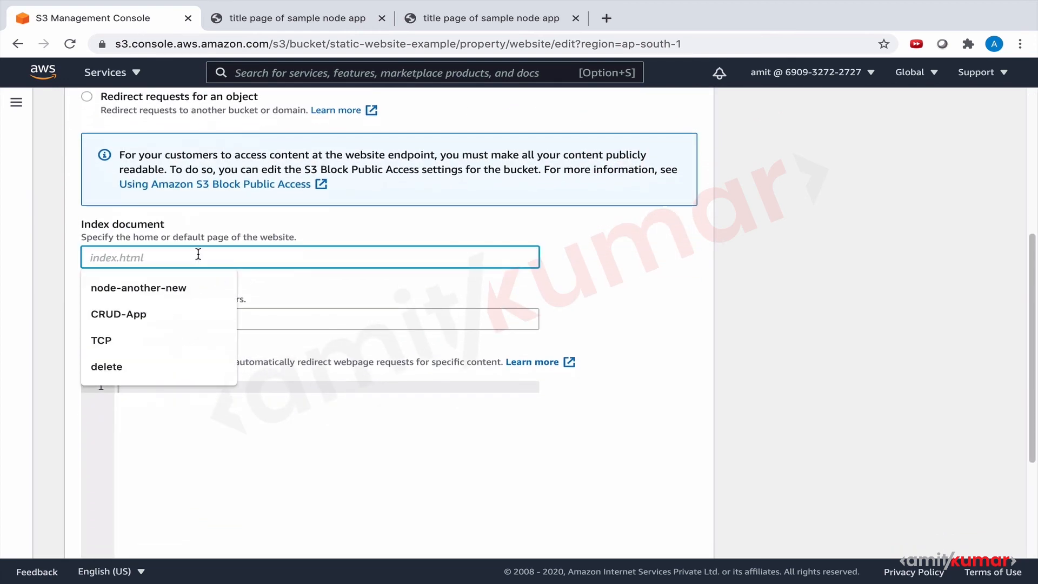
pyautogui.write('inde')
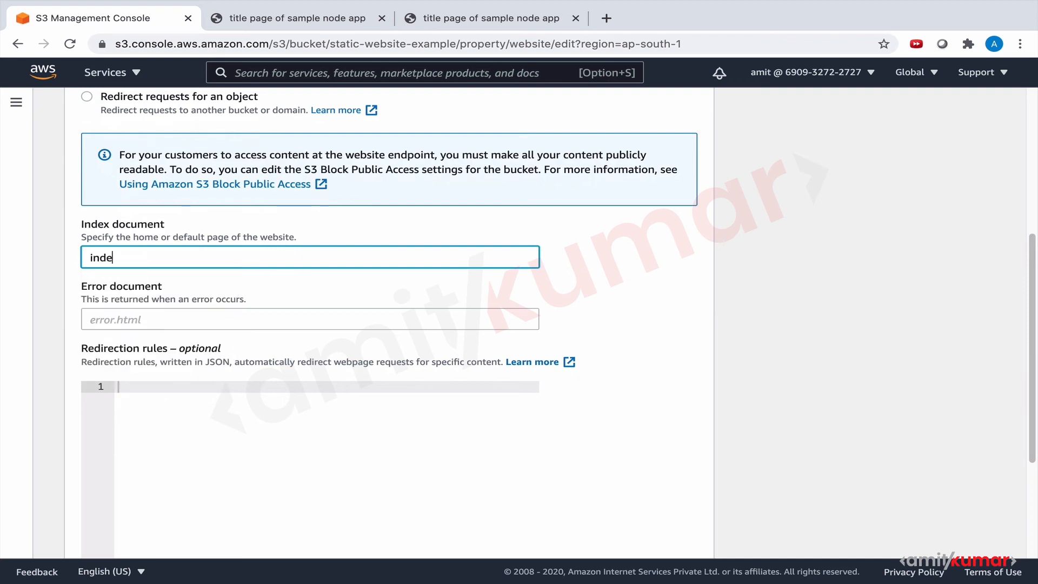
pyautogui.write('x.html')
pyautogui.click(210, 319)
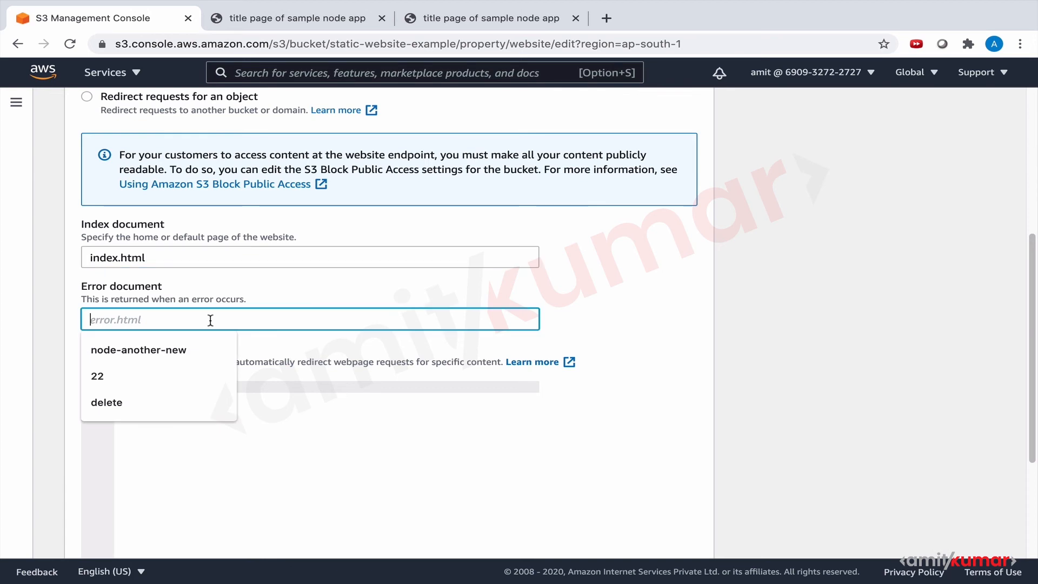
pyautogui.write('n/a')
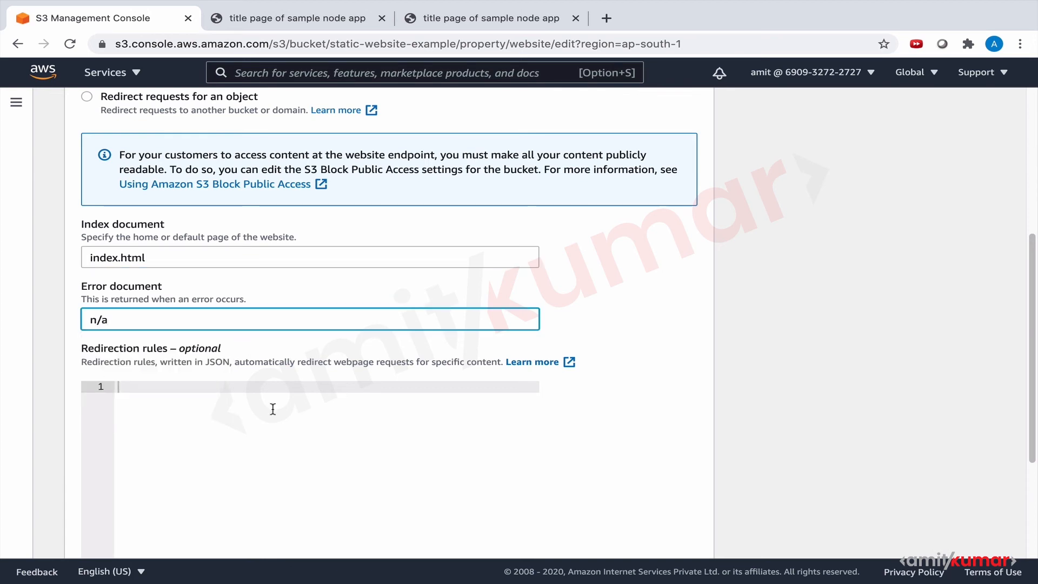
pyautogui.scroll(-4, 271, 417)
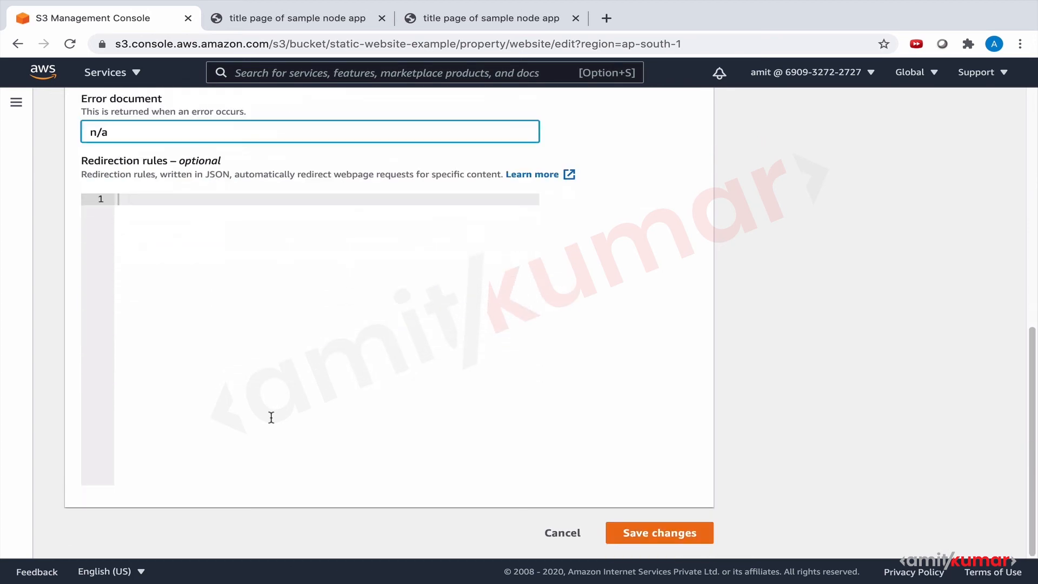
pyautogui.click(637, 530)
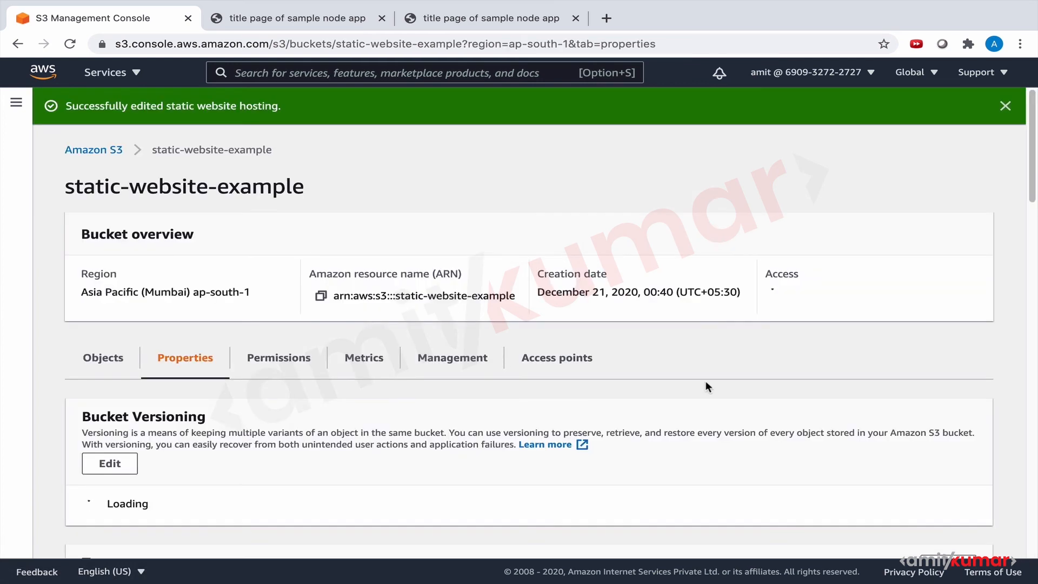
# Open the bucket website endpoint given in the static website hosting properties.
pyautogui.scroll(-3, 707, 385)
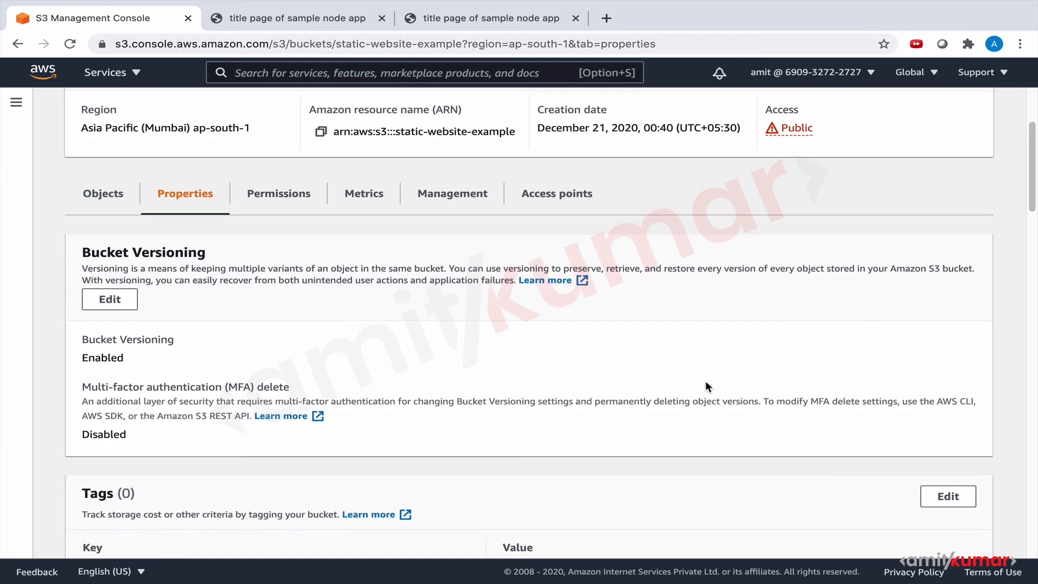
pyautogui.scroll(3, 707, 386)
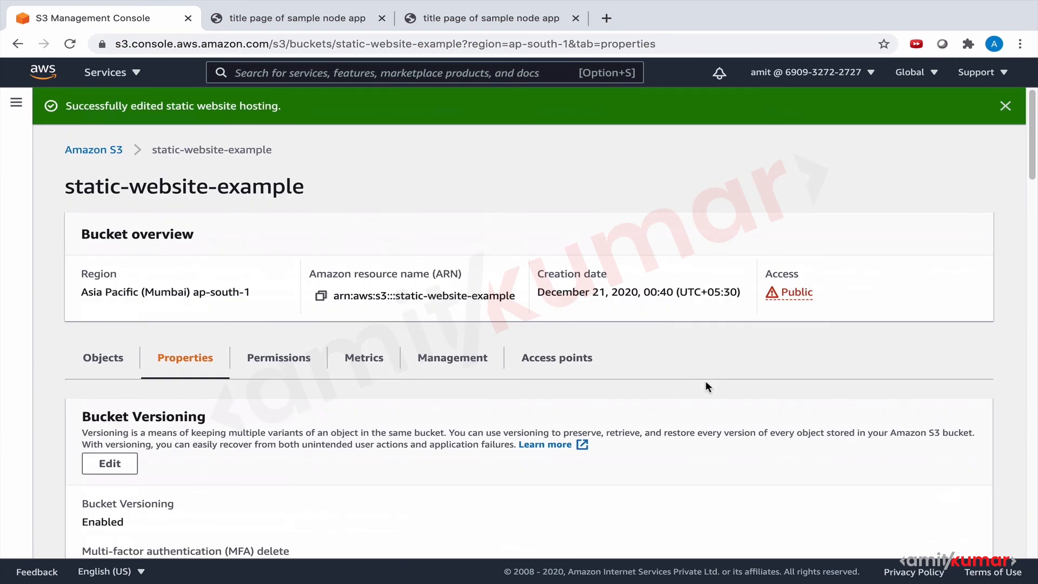
pyautogui.scroll(-20, 706, 386)
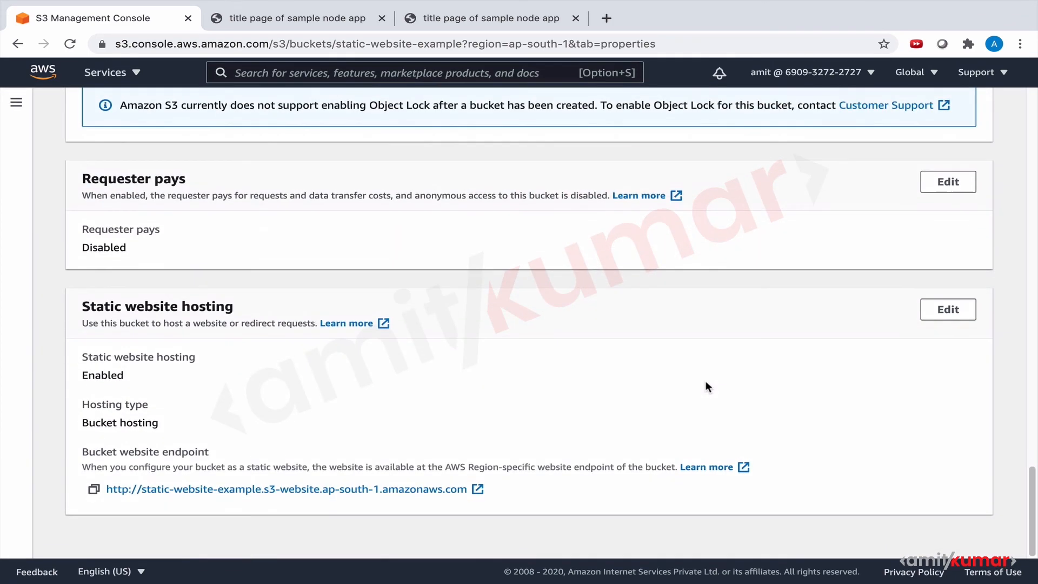
pyautogui.click(477, 489)
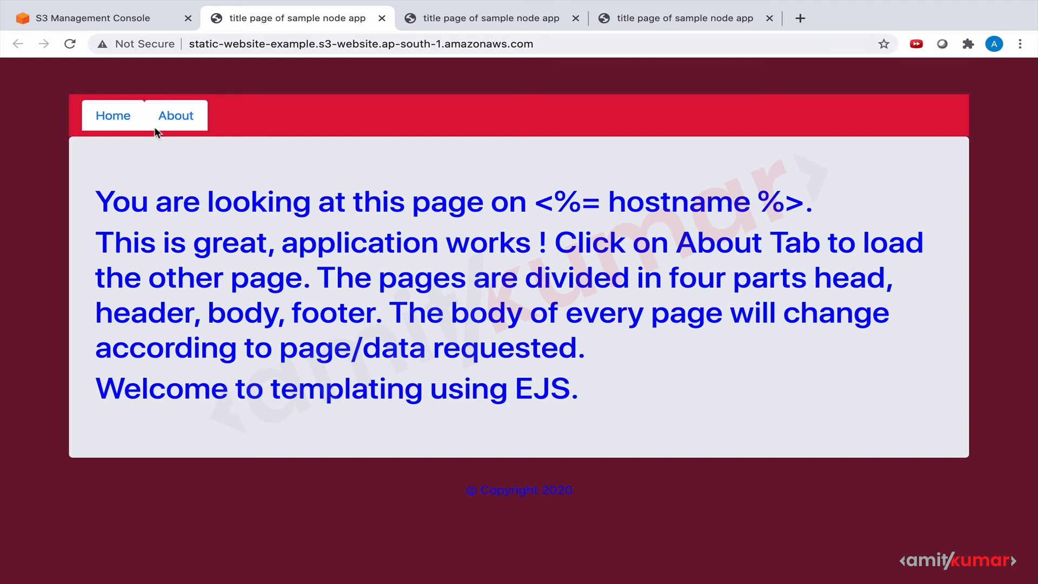
# Check the hosted site's About and Home pages, and highlight the <%= hostname %> placeholder on the Home page.
pyautogui.click(179, 118)
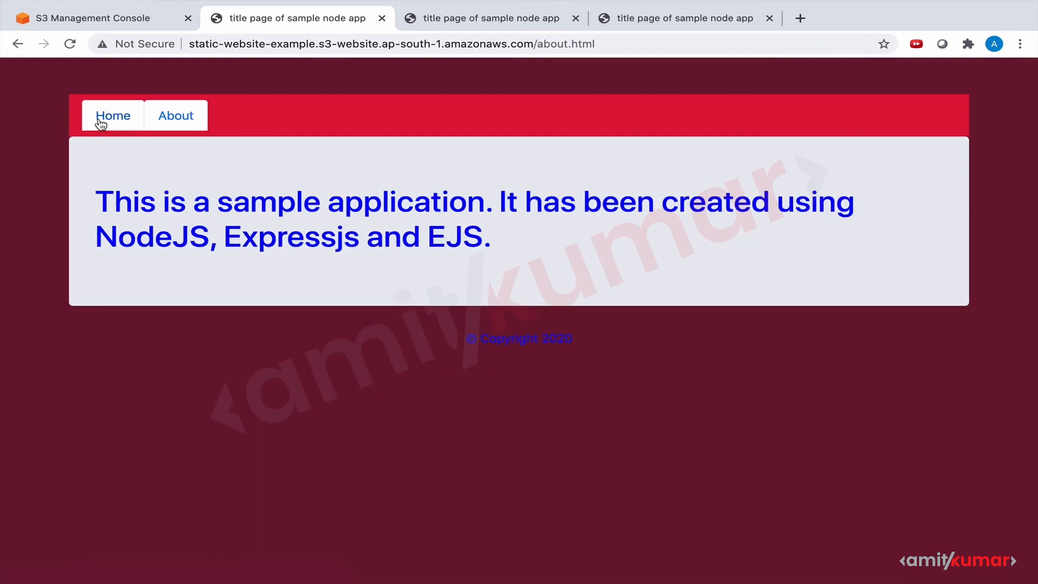
pyautogui.click(98, 121)
pyautogui.click(179, 118)
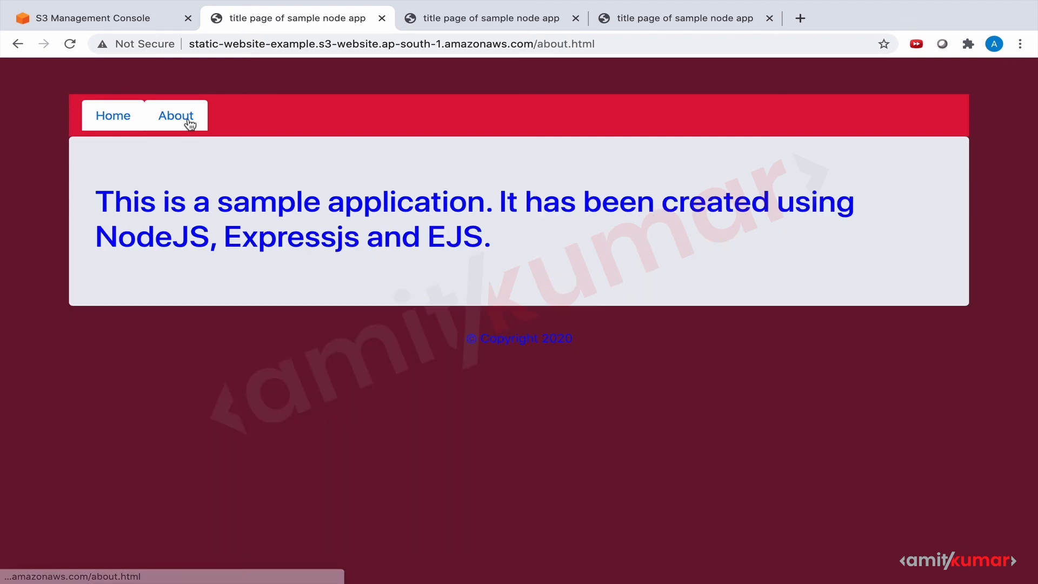
pyautogui.click(108, 124)
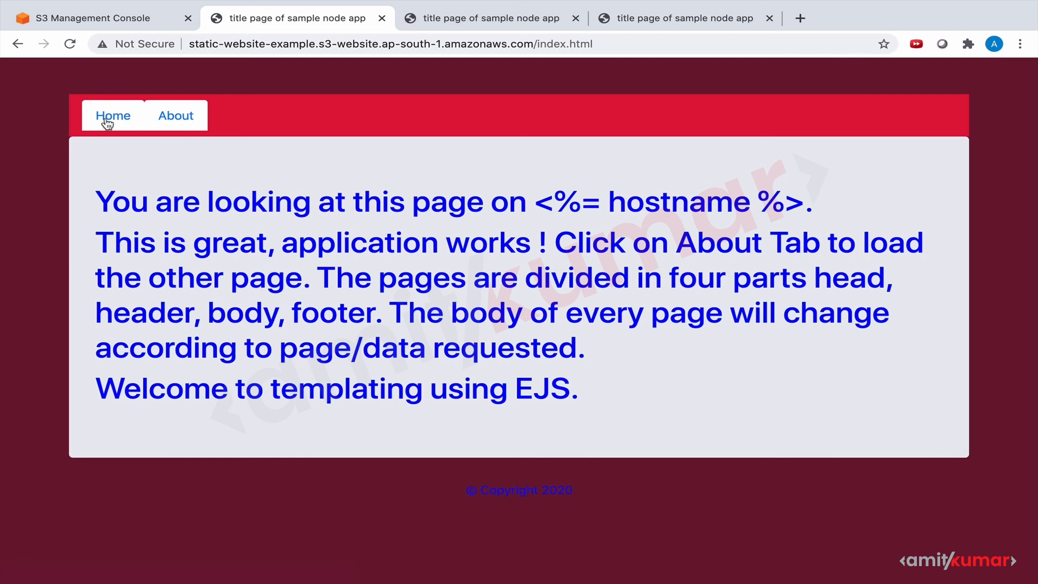
pyautogui.moveTo(536, 204); pyautogui.dragTo(802, 202)
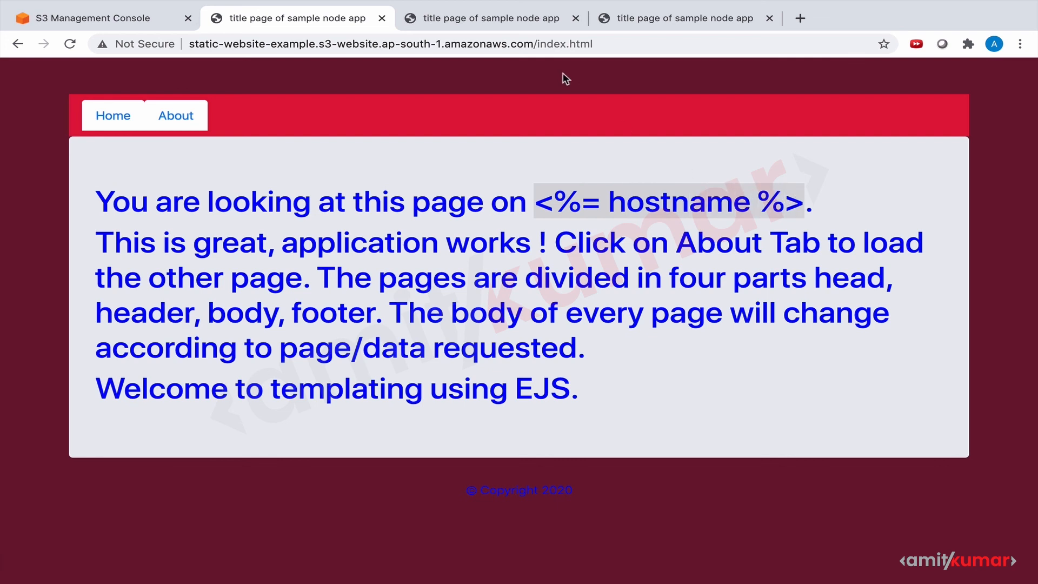